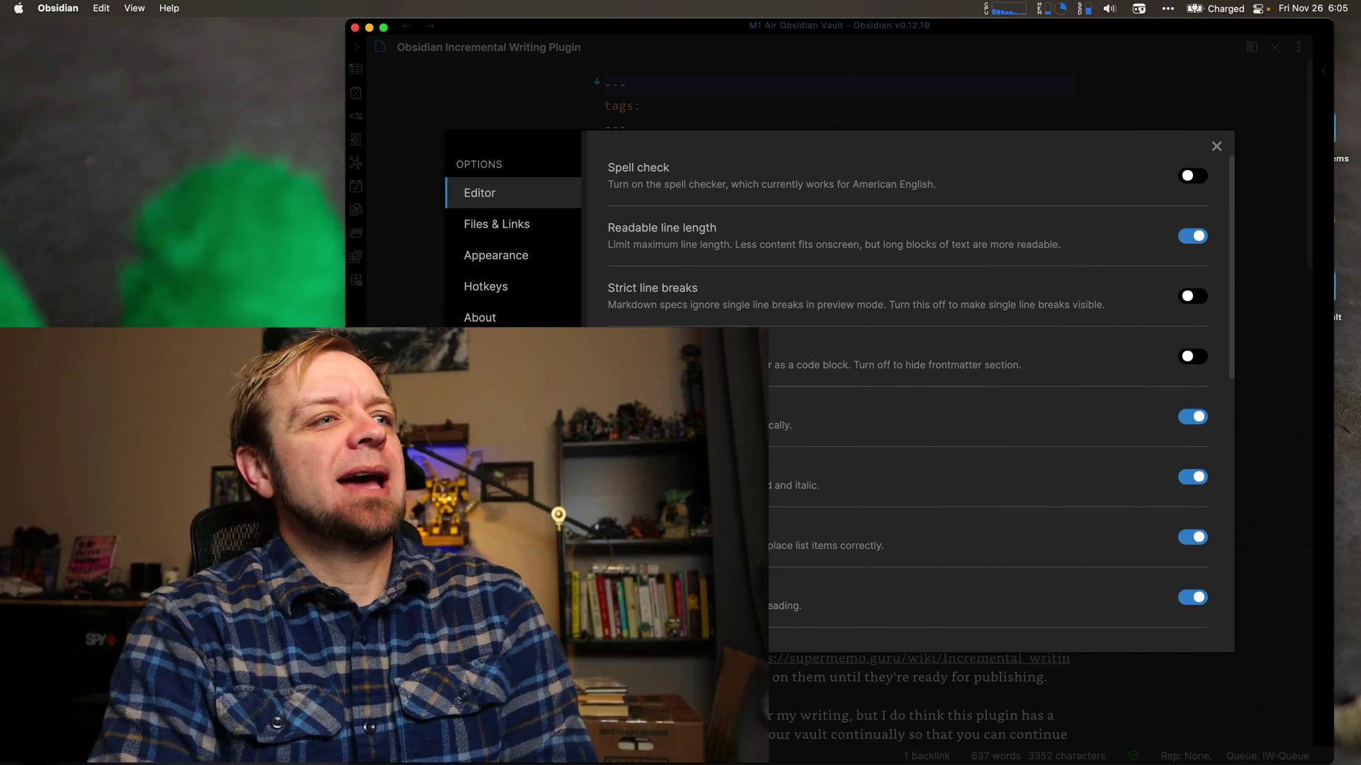
Step: Search the community plugin catalogue for 'incre' and view the Incremental Writing plugin's details
click(502, 407)
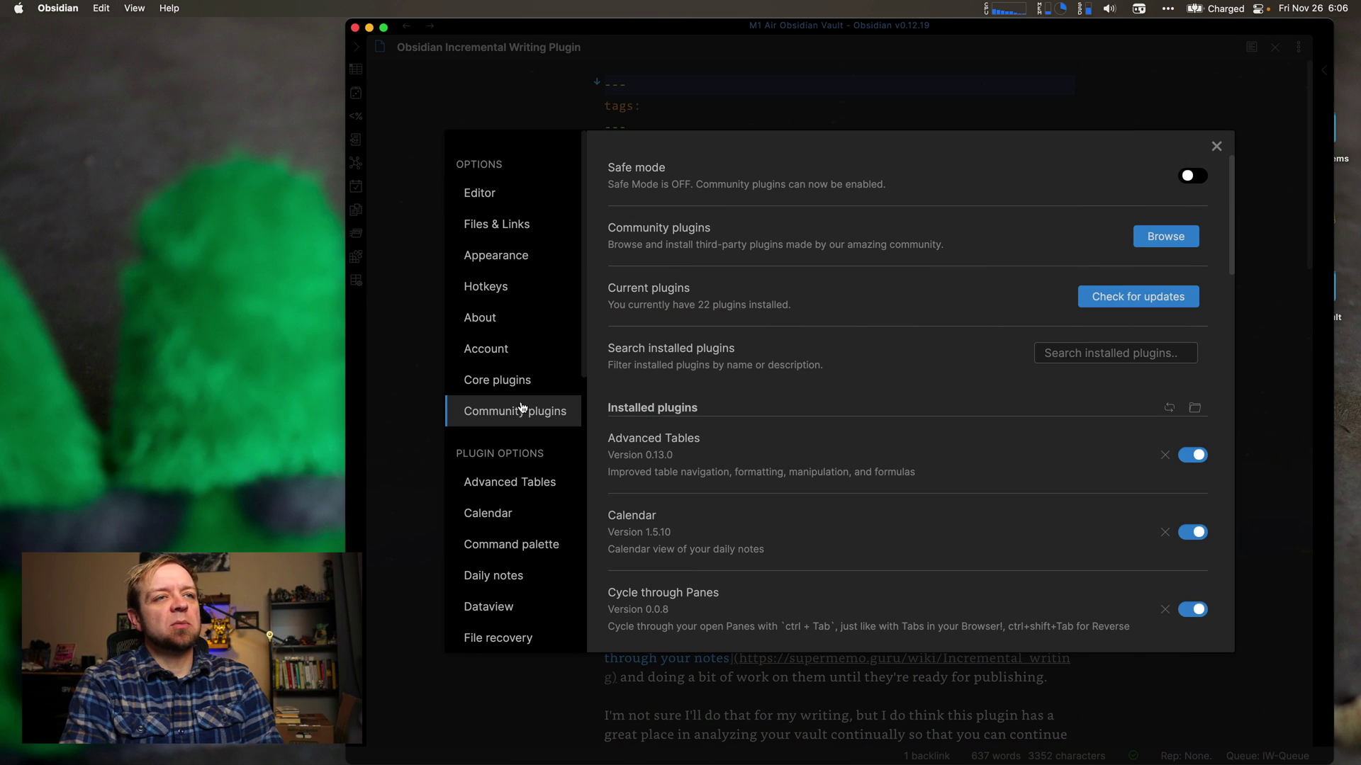
click(1165, 236)
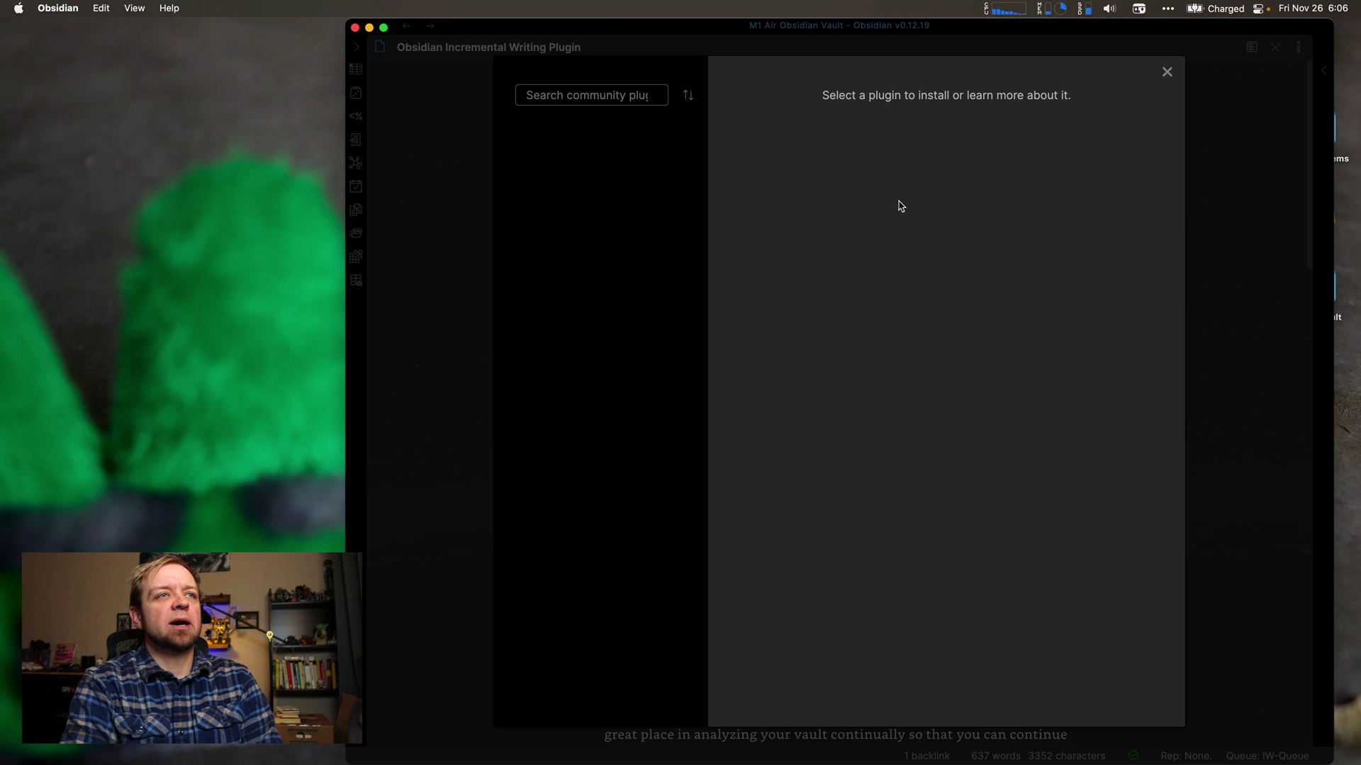
click(586, 96)
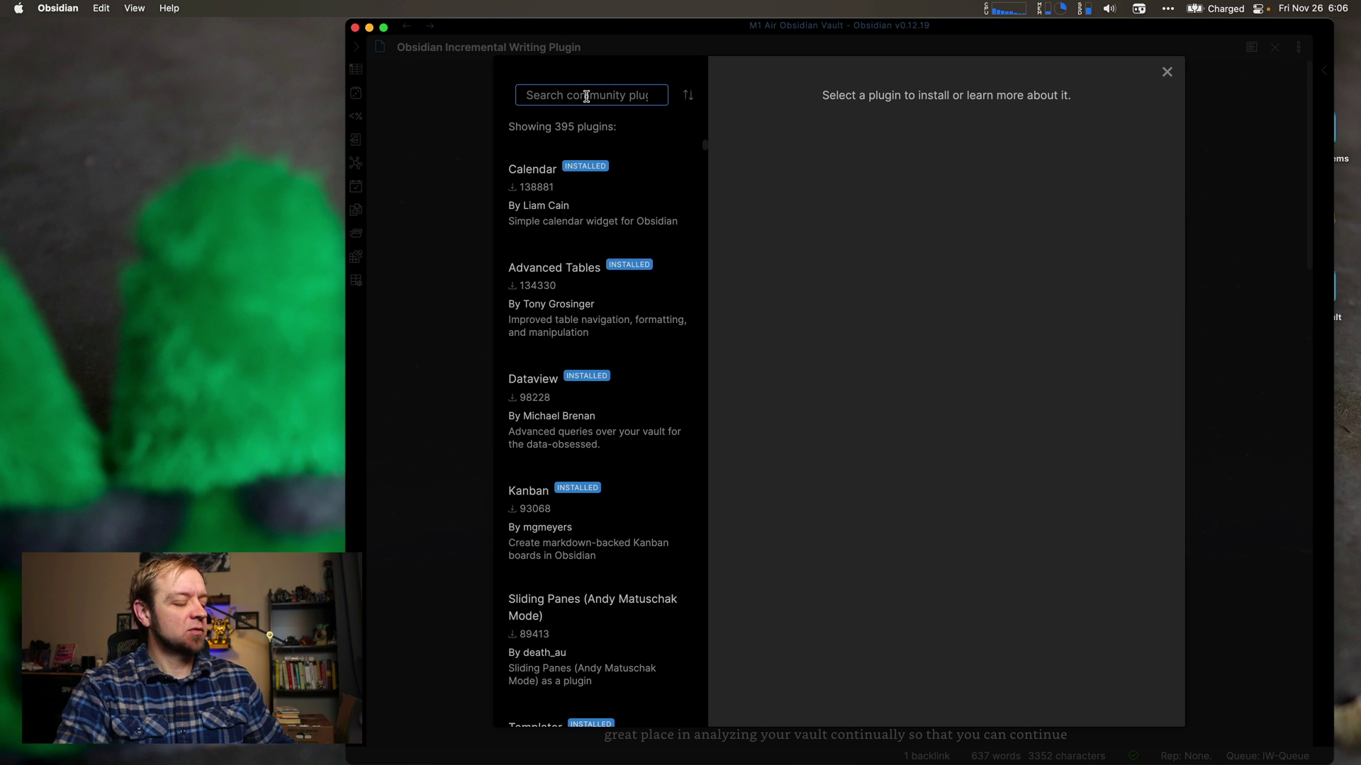
text(incre)
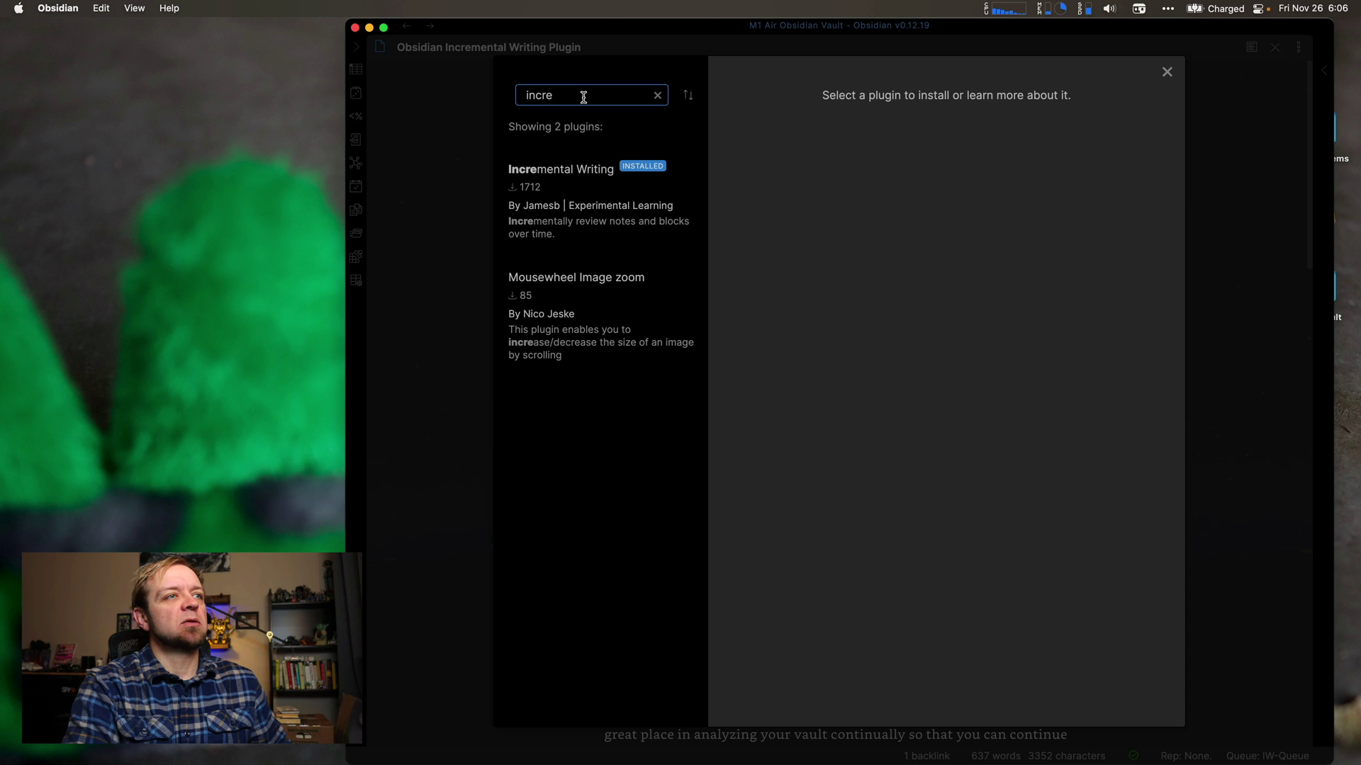
click(550, 175)
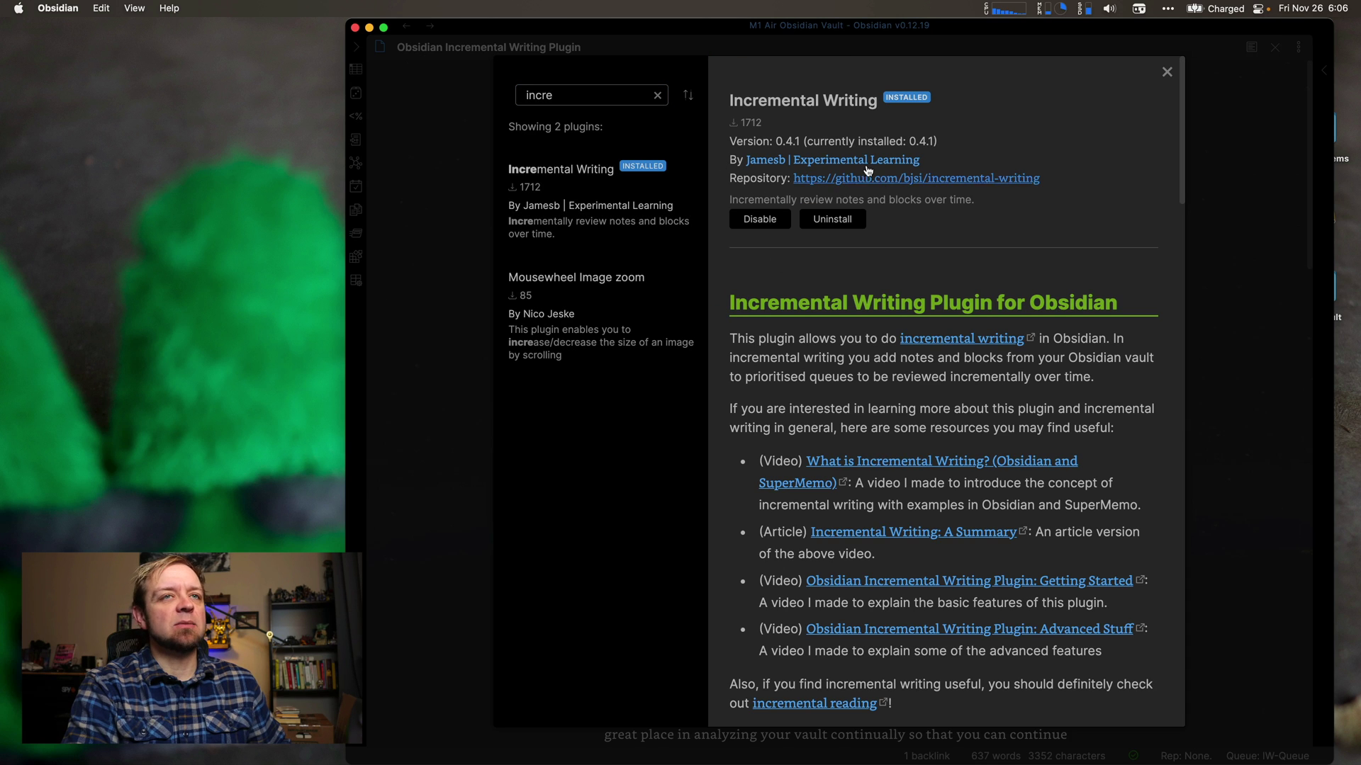
click(1167, 71)
Step: Open the Incremental Writing plugin's settings page under Plugin Options
scroll(477, 429, down, 5)
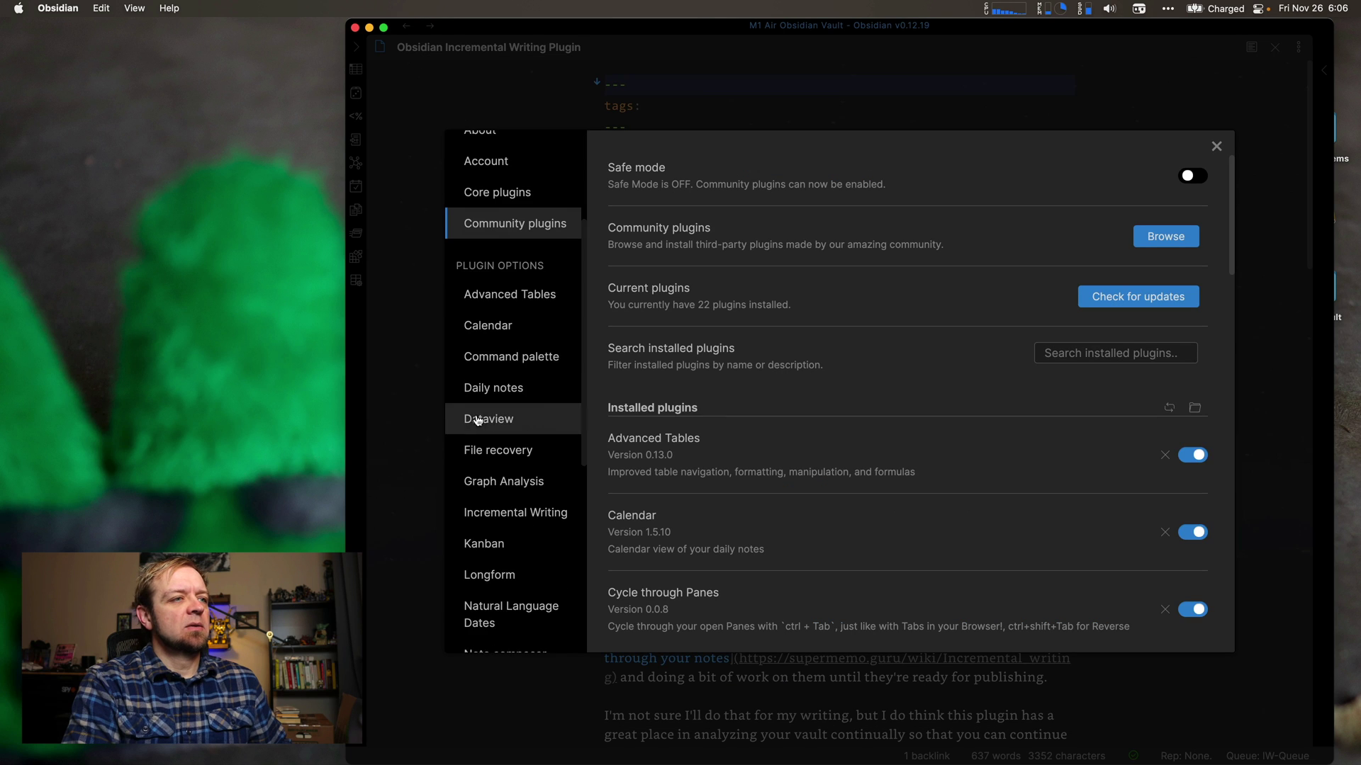
scroll(477, 418, down, 3)
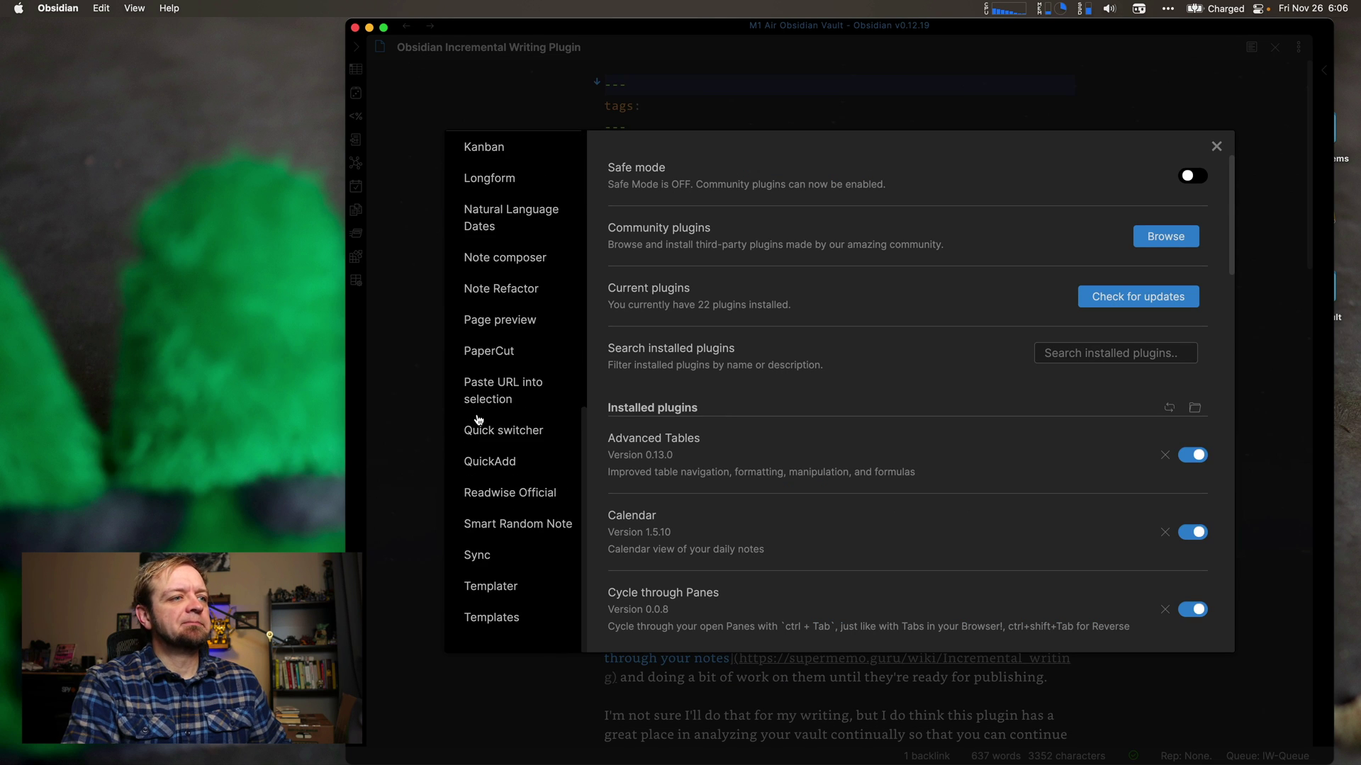
scroll(485, 409, up, 2)
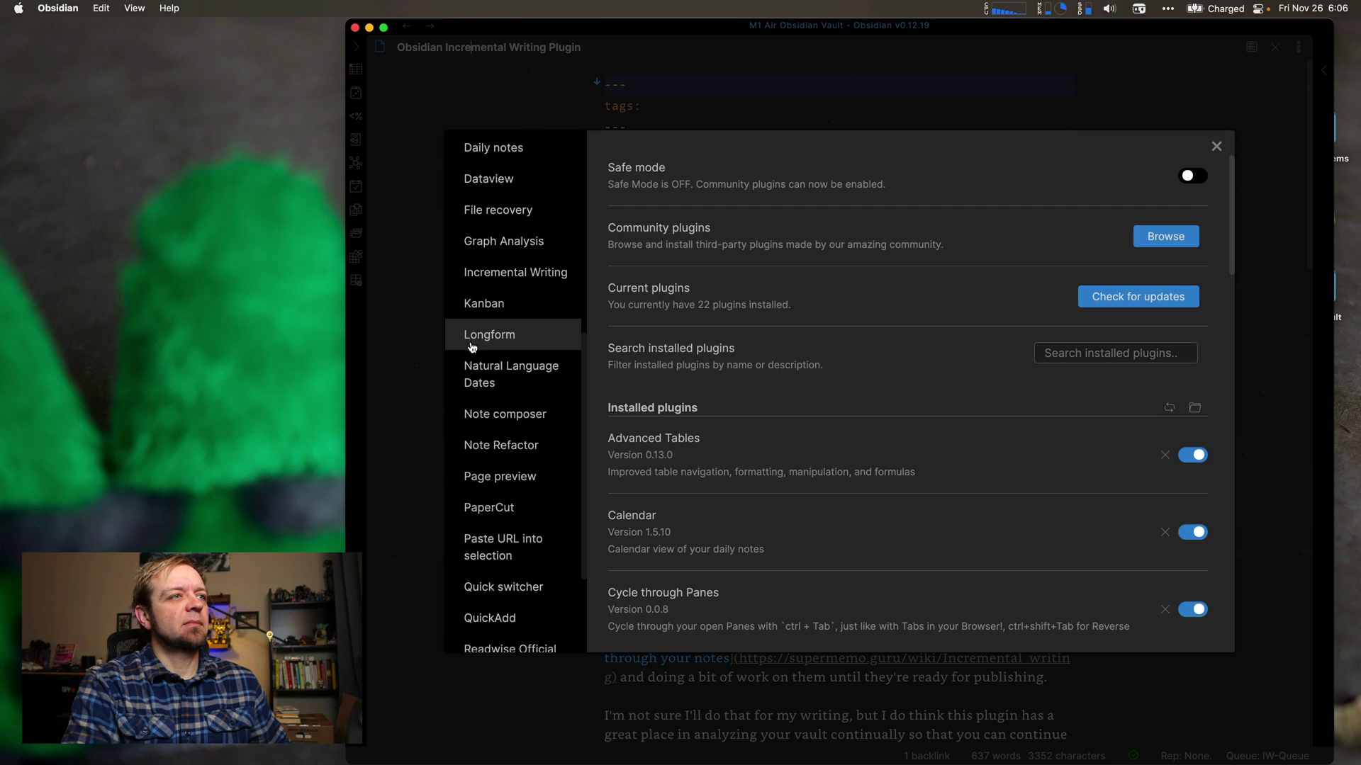
click(486, 241)
click(508, 275)
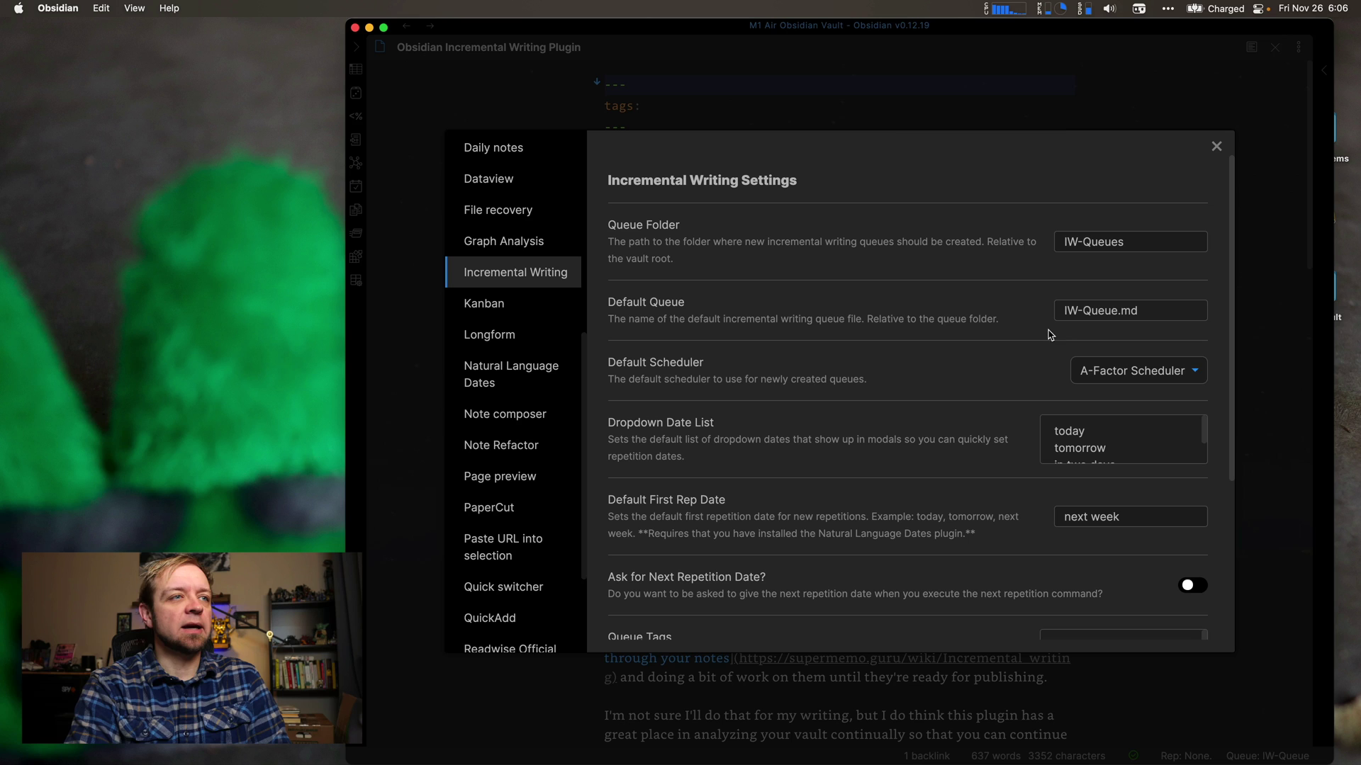
click(1197, 378)
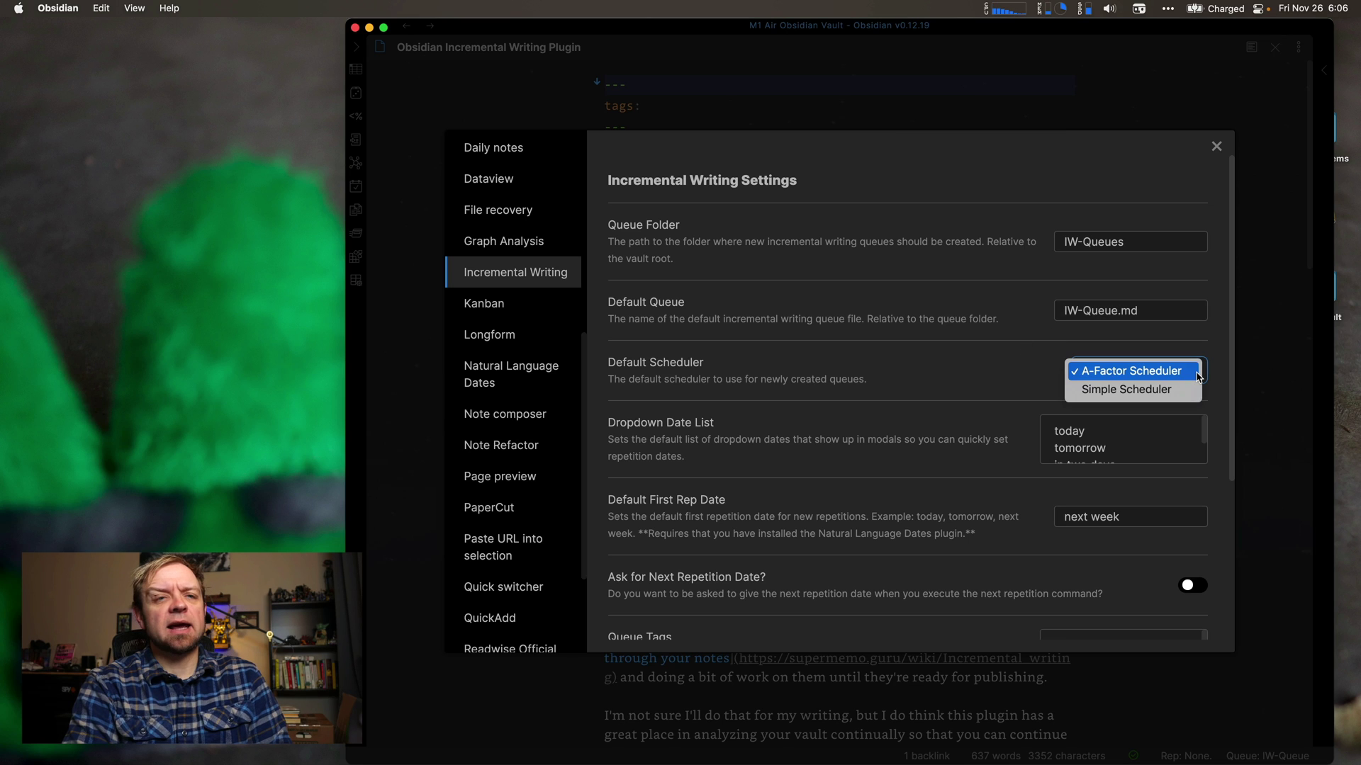
click(1198, 377)
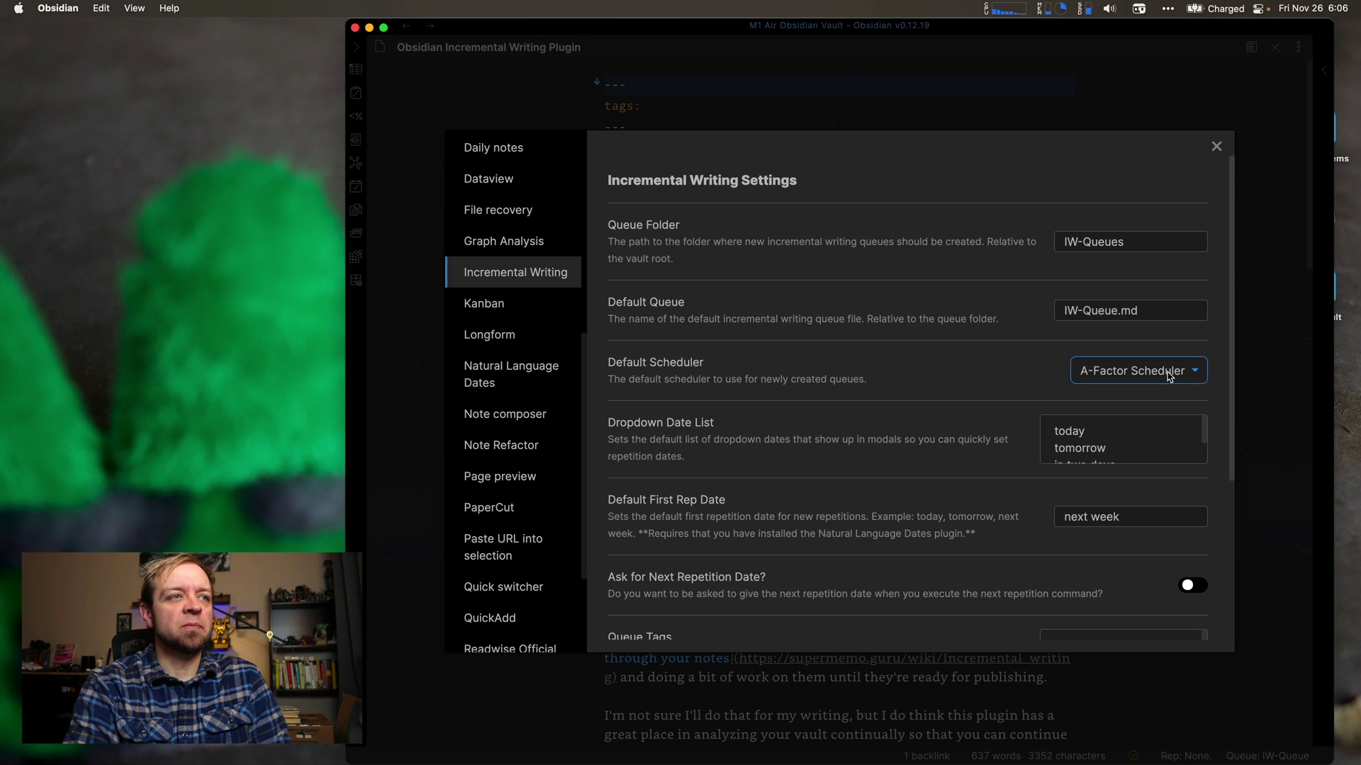
click(1163, 372)
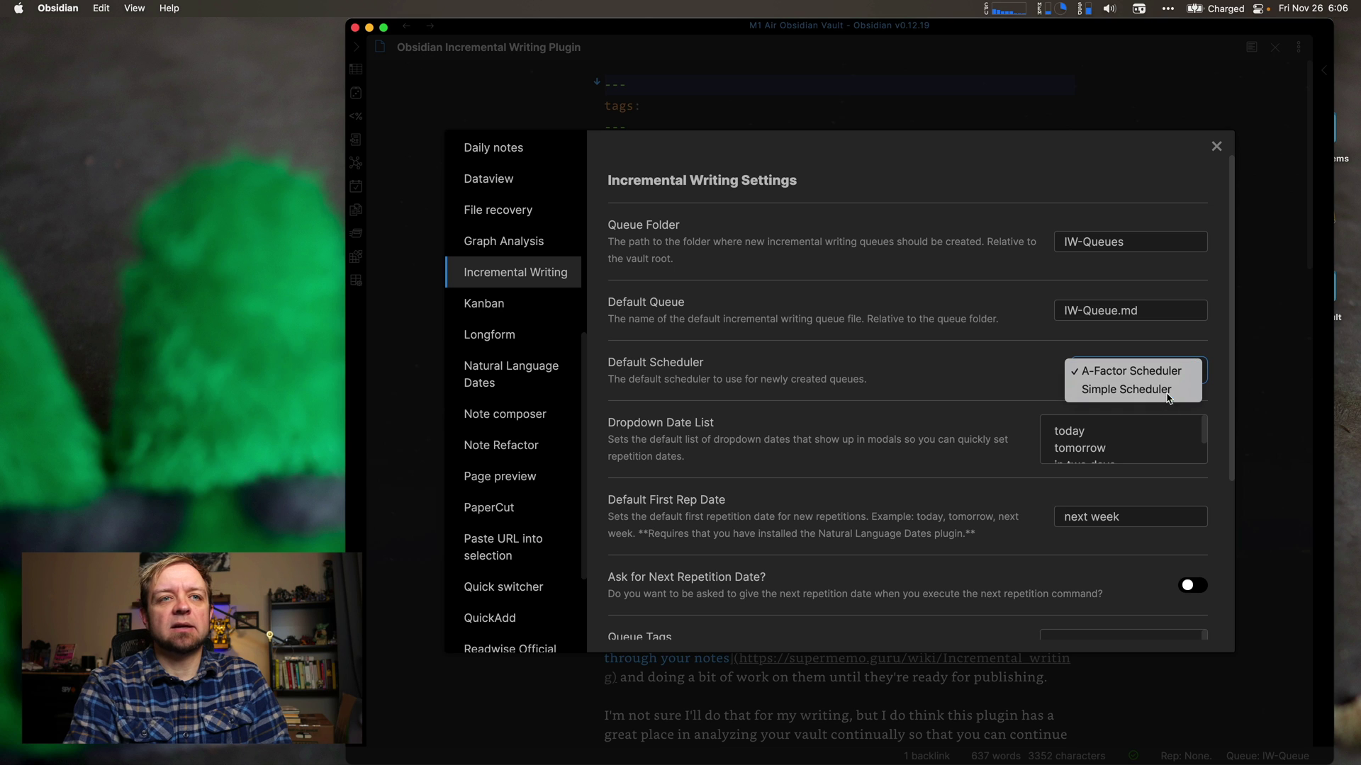
click(994, 372)
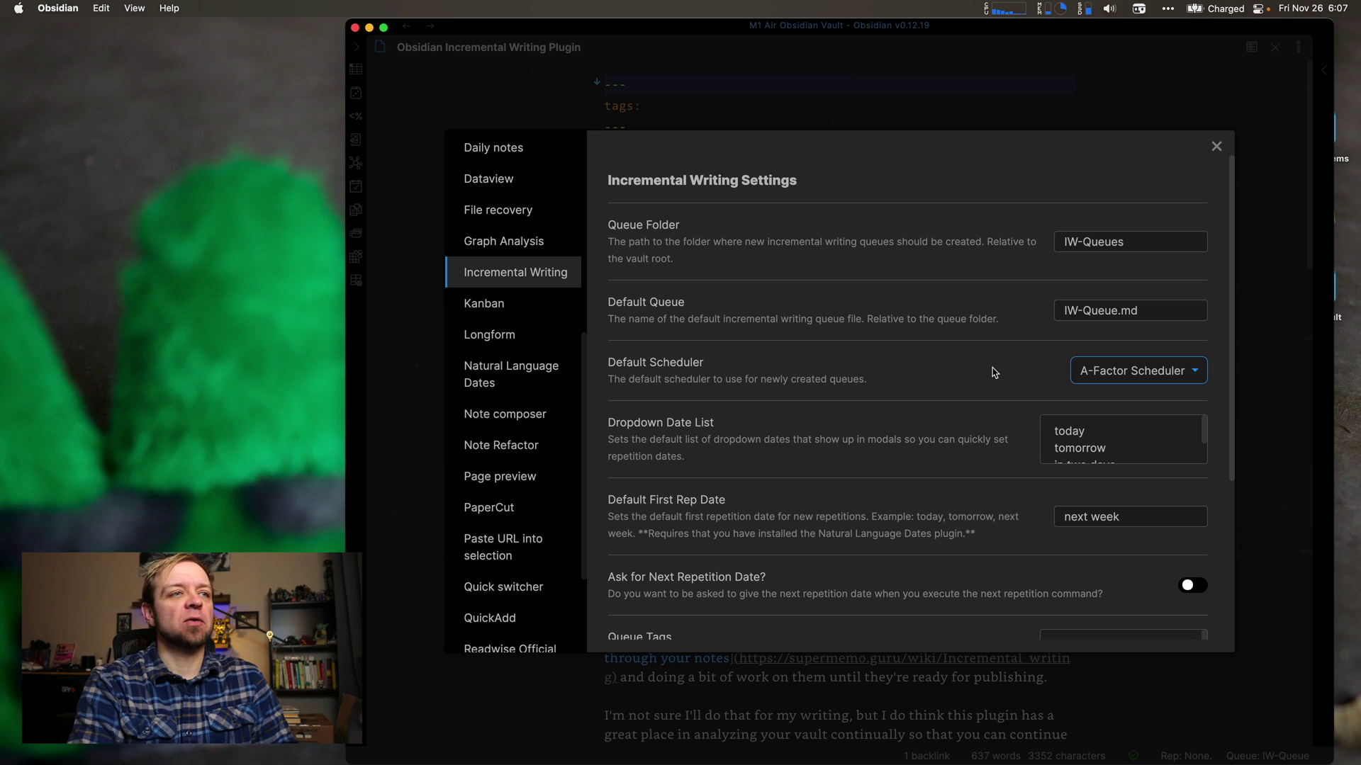
scroll(968, 397, down, 1)
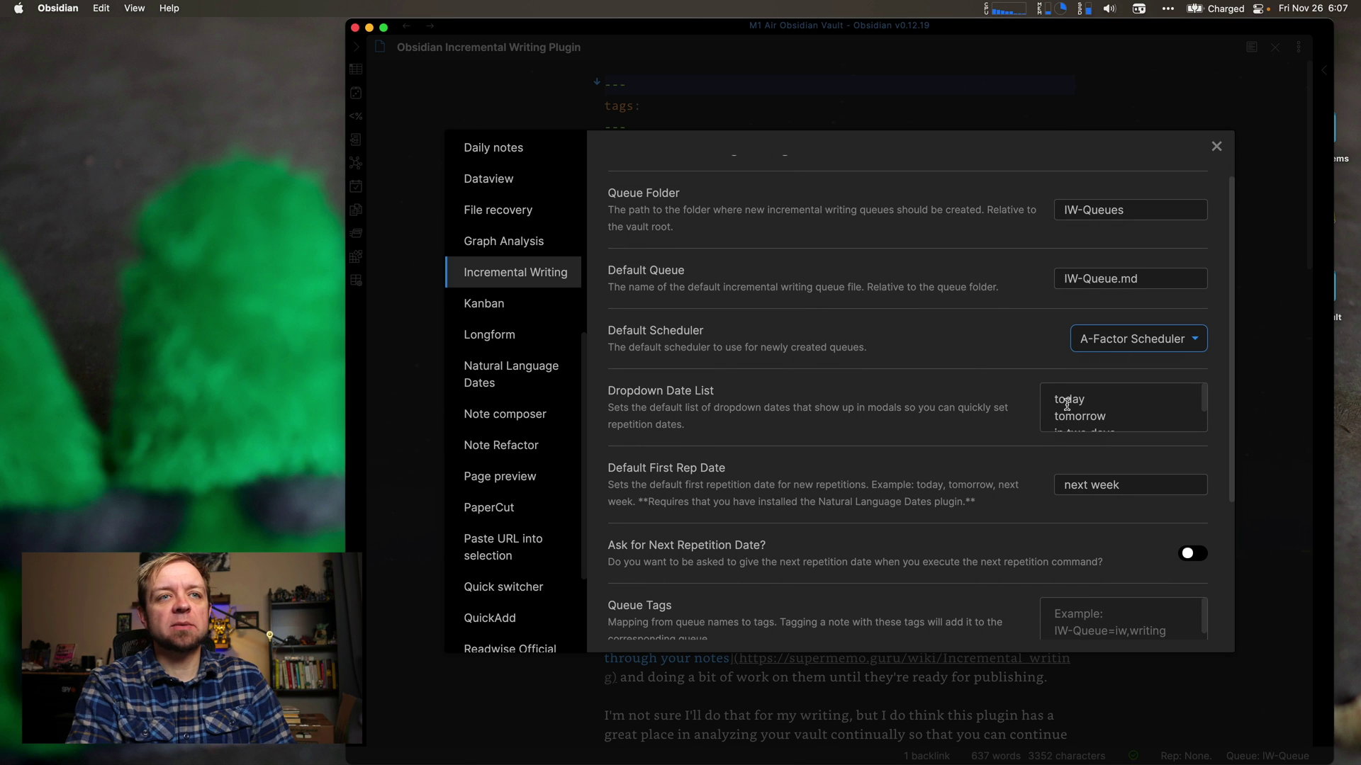
scroll(1067, 404, down, 2)
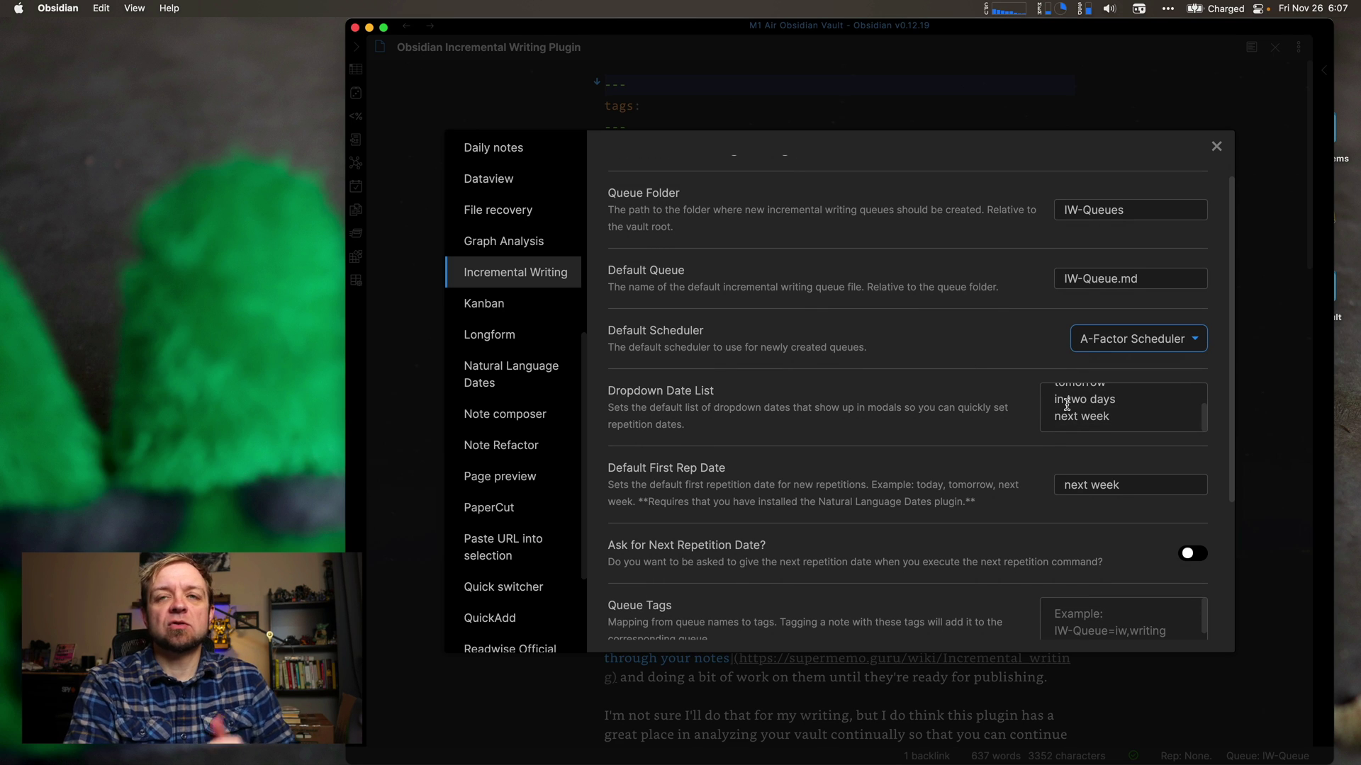
scroll(960, 466, down, 1)
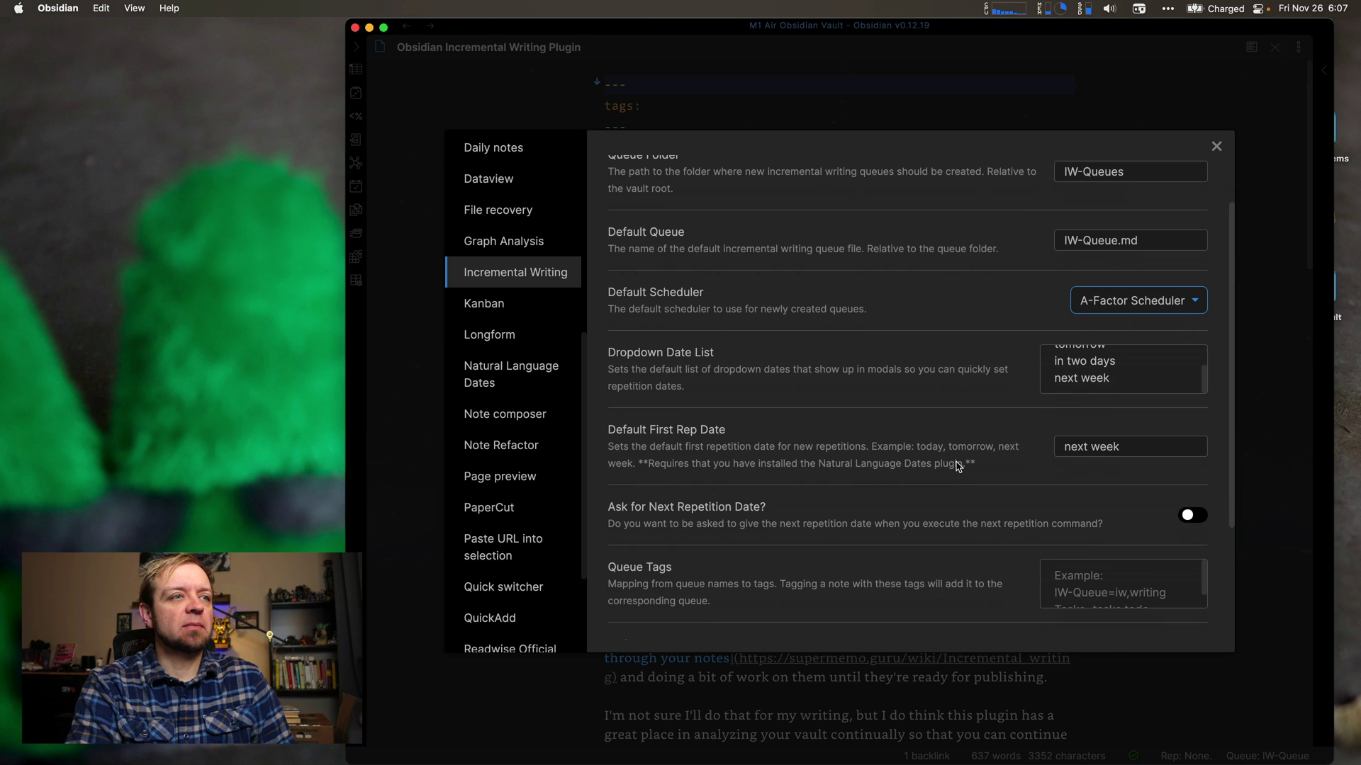
drag(1109, 448, 1062, 448)
click(1017, 462)
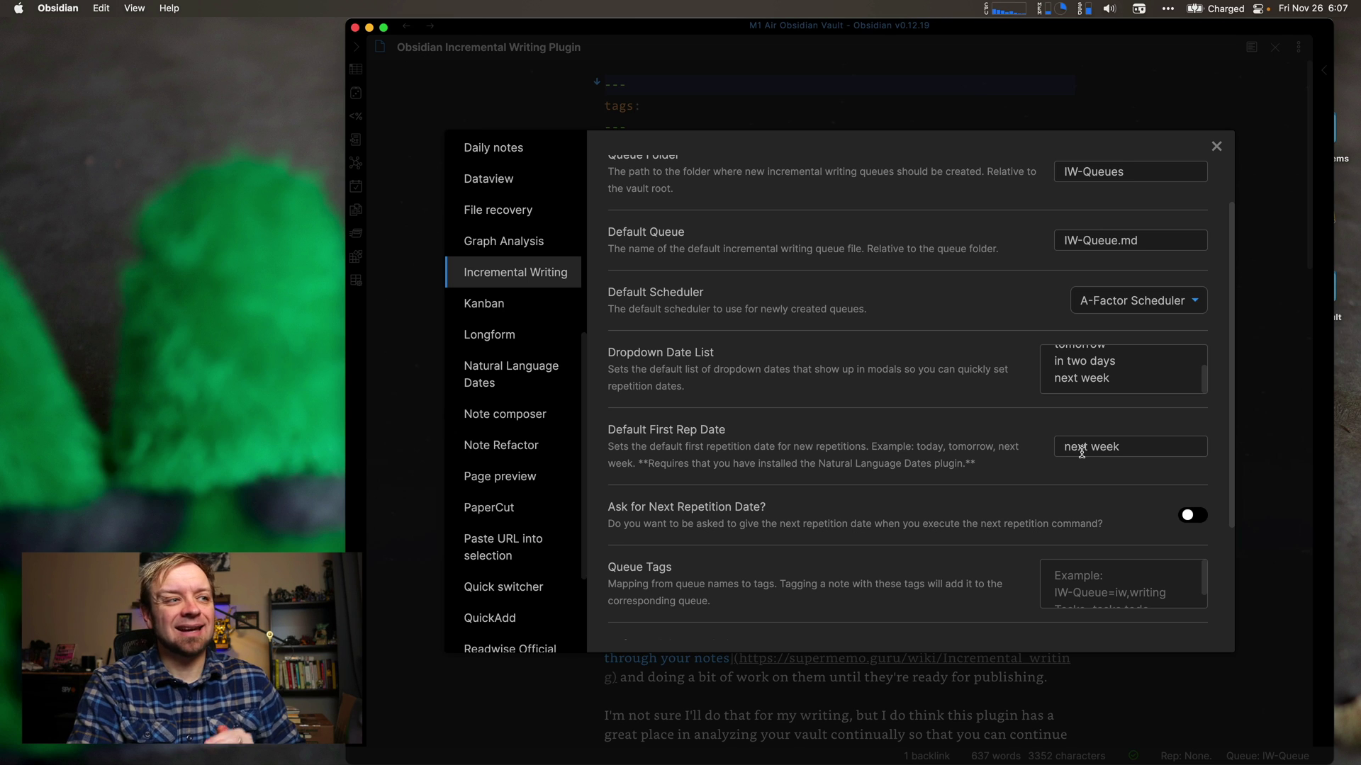
Step: Review the remaining Incremental Writing settings, leaving Ask for Next Repetition Date and Auto Add New Notes off
scroll(1014, 481, down, 2)
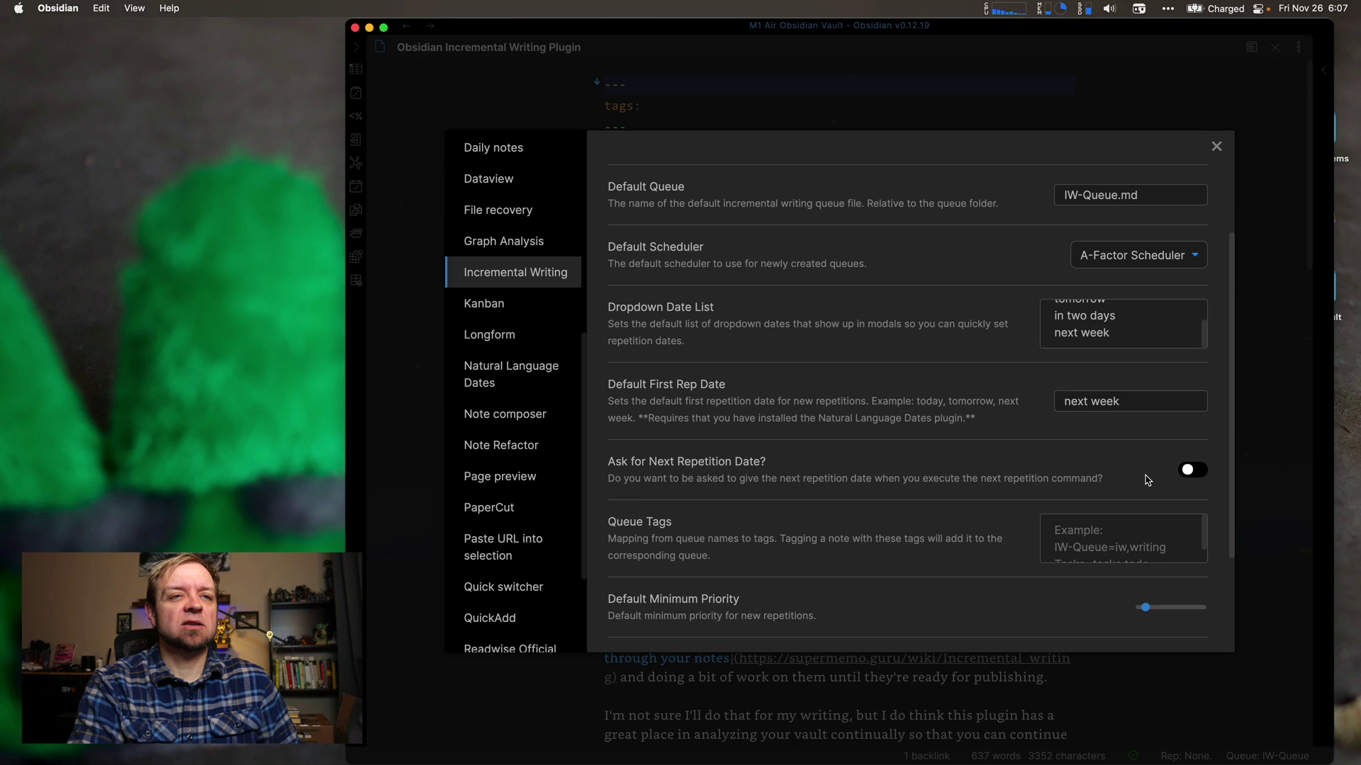
scroll(1002, 503, down, 2)
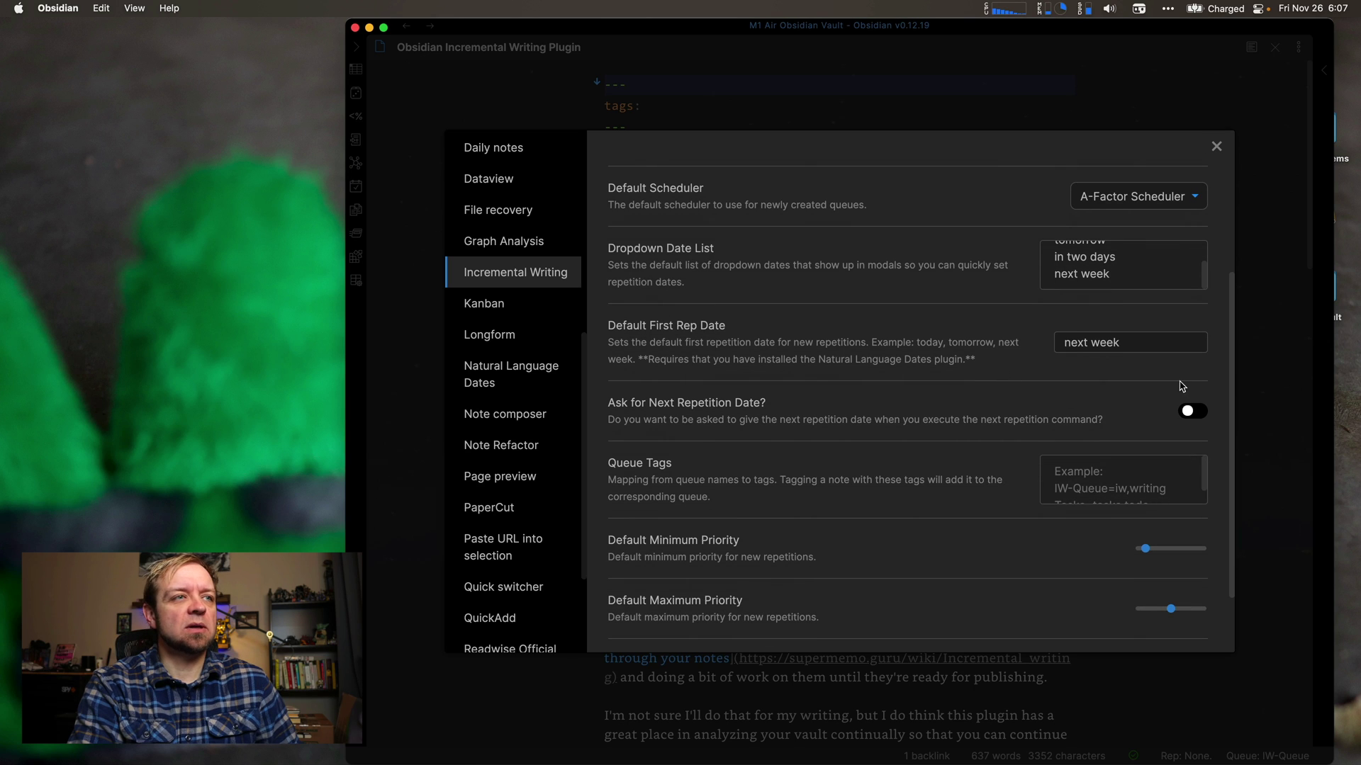
scroll(999, 445, down, 1)
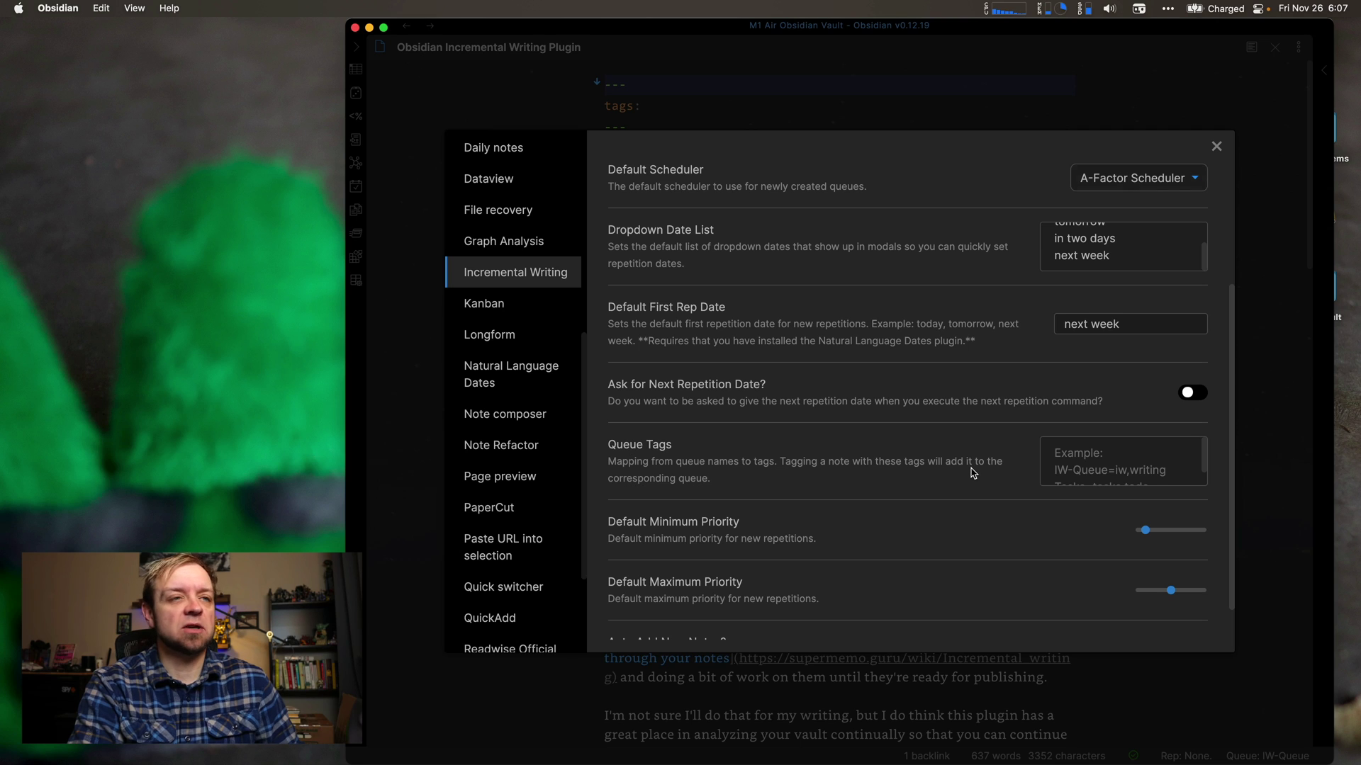
scroll(964, 470, down, 1)
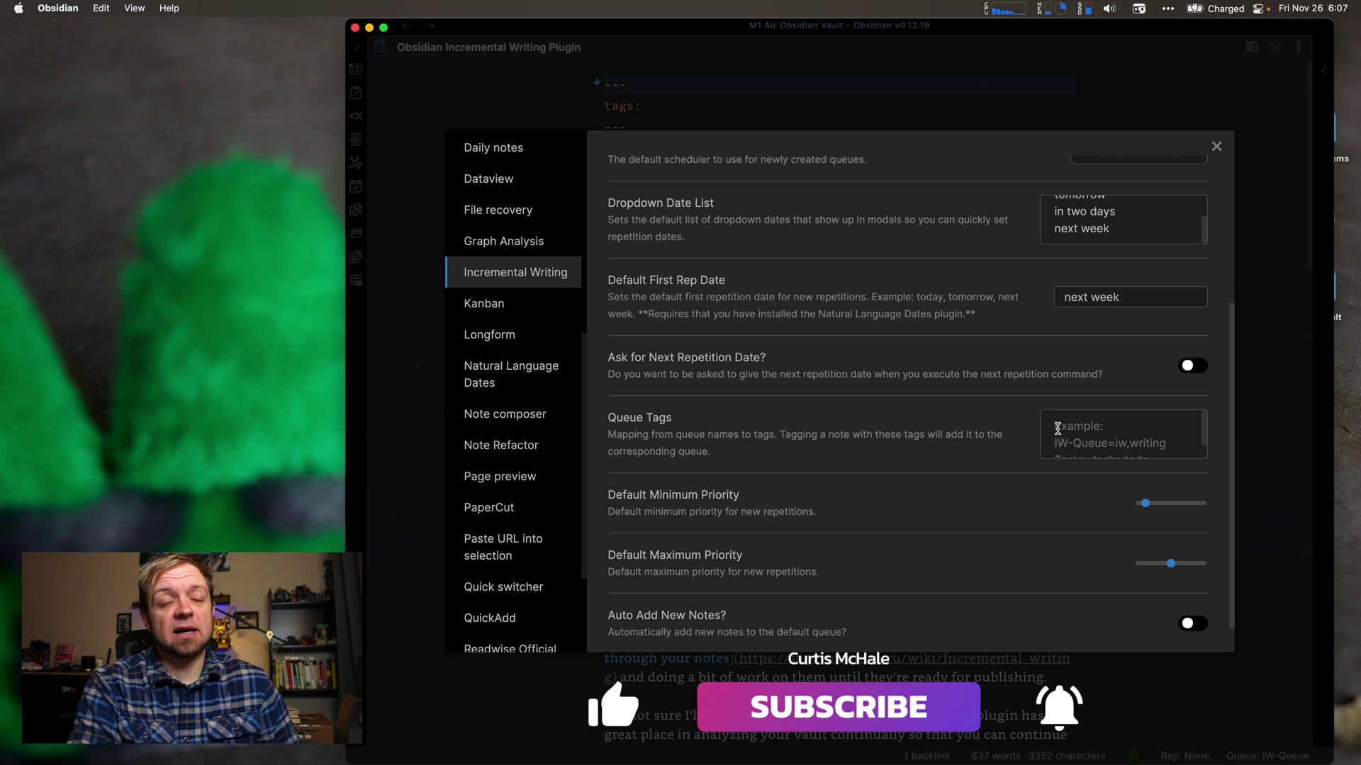
scroll(978, 477, down, 1)
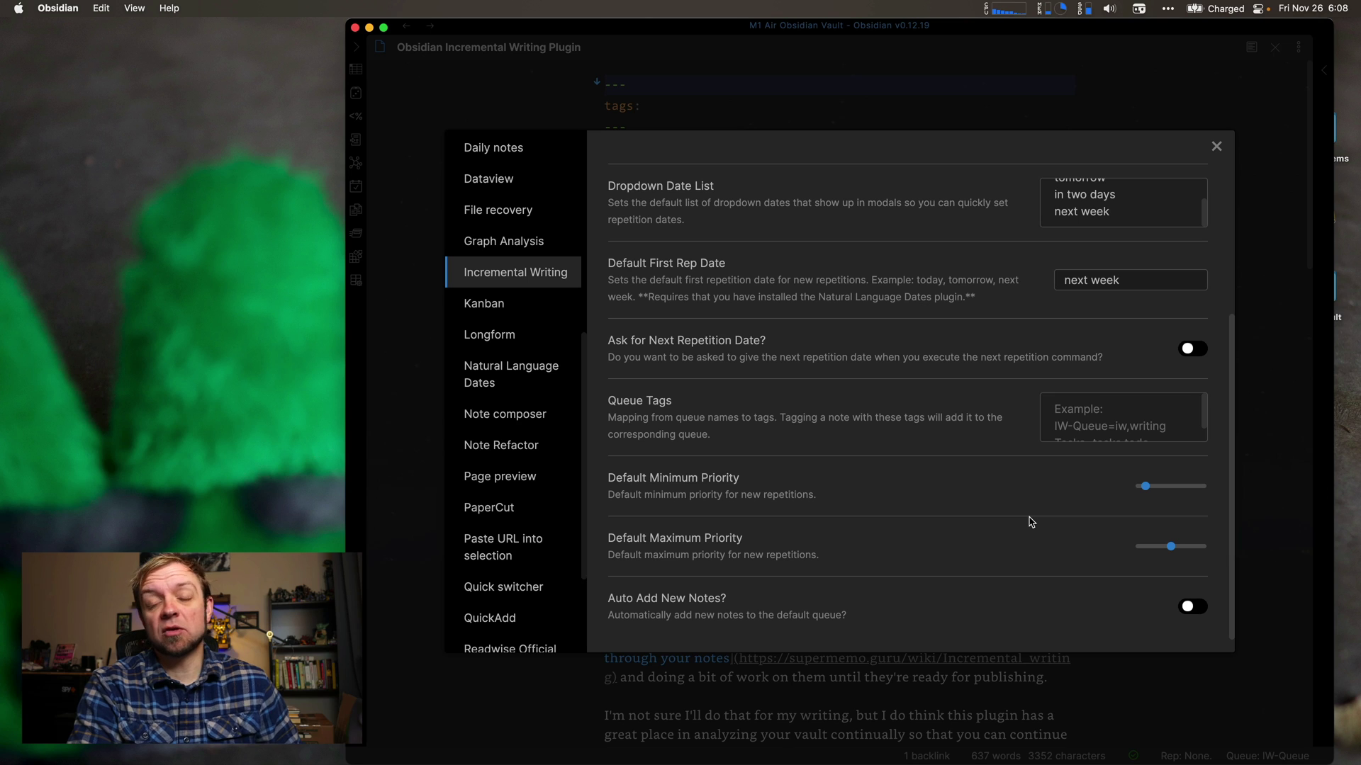
scroll(1014, 567, up, 1)
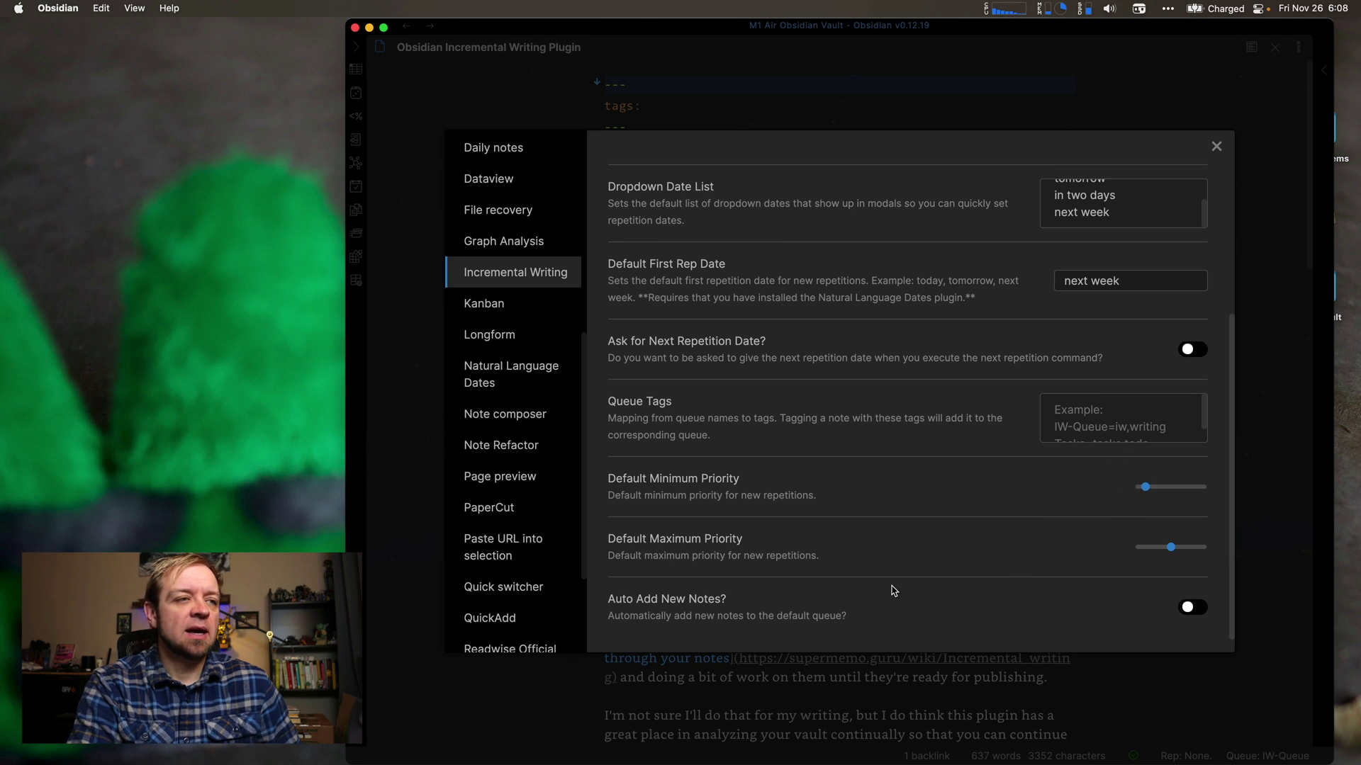
scroll(894, 590, down, 1)
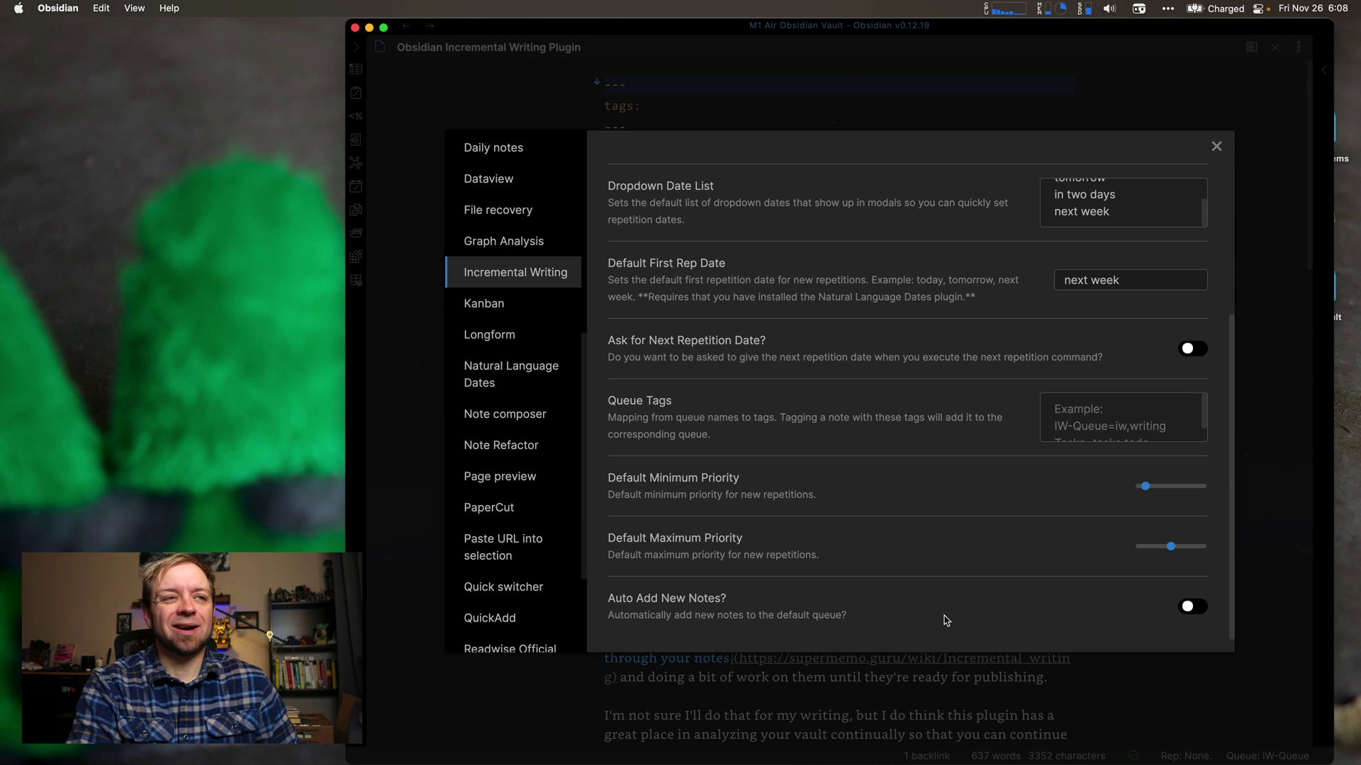
Step: Close settings and run the Incremental Writing add-note-to-queue command on the current note
click(1216, 147)
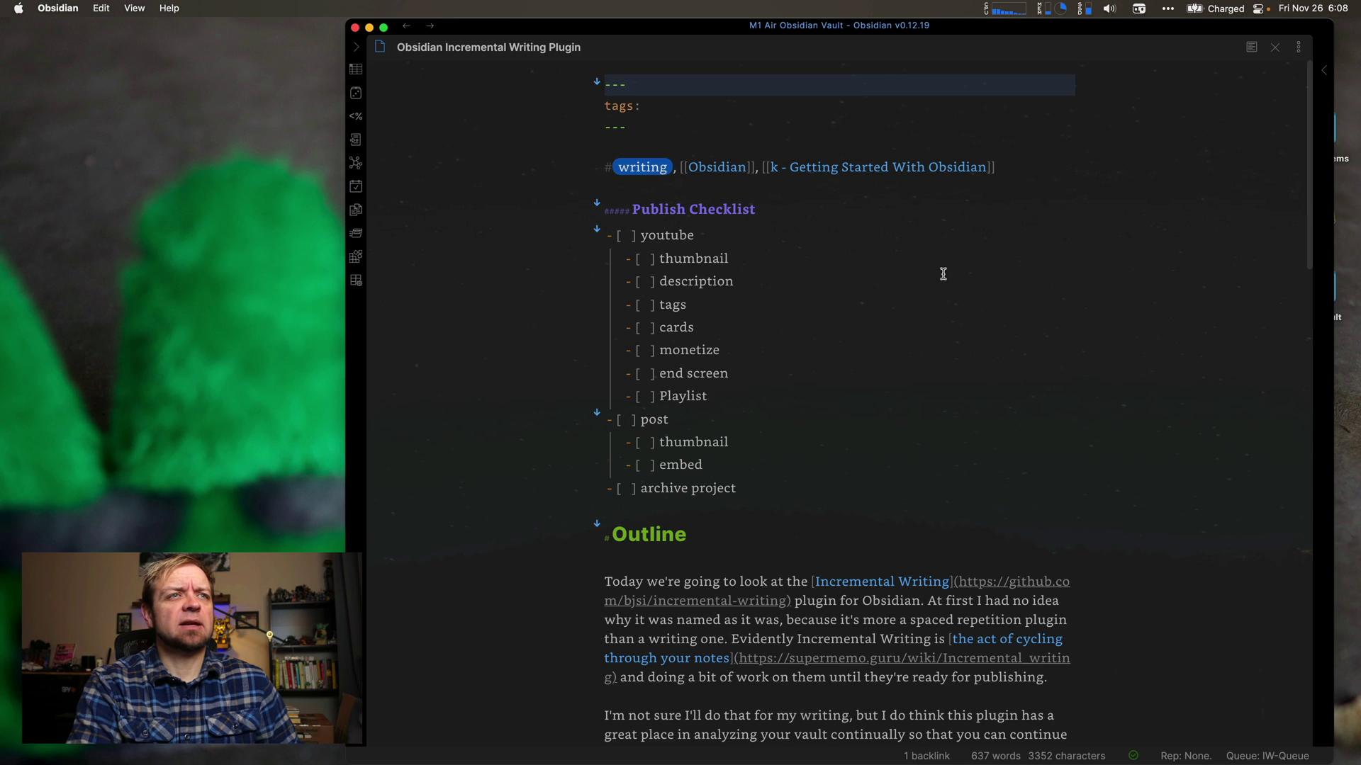
click(844, 439)
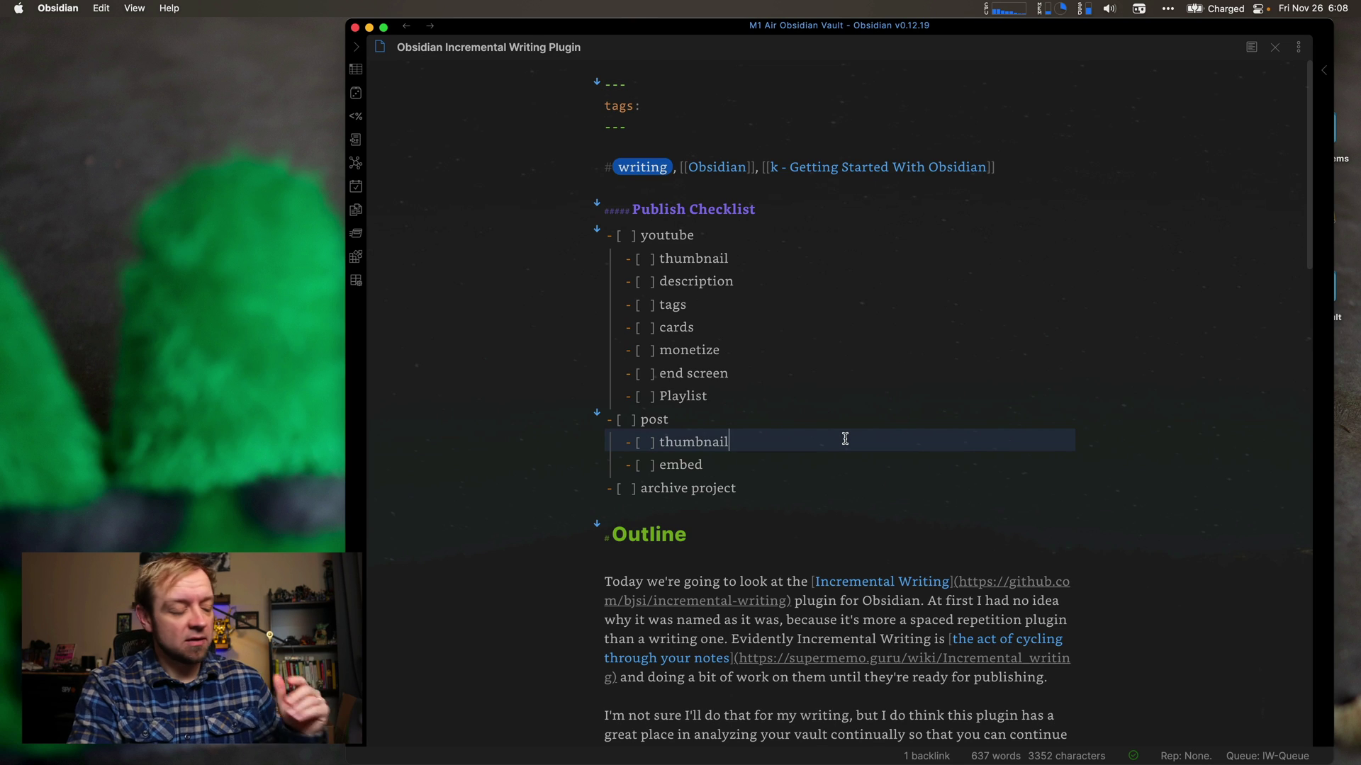
key(cmd+p)
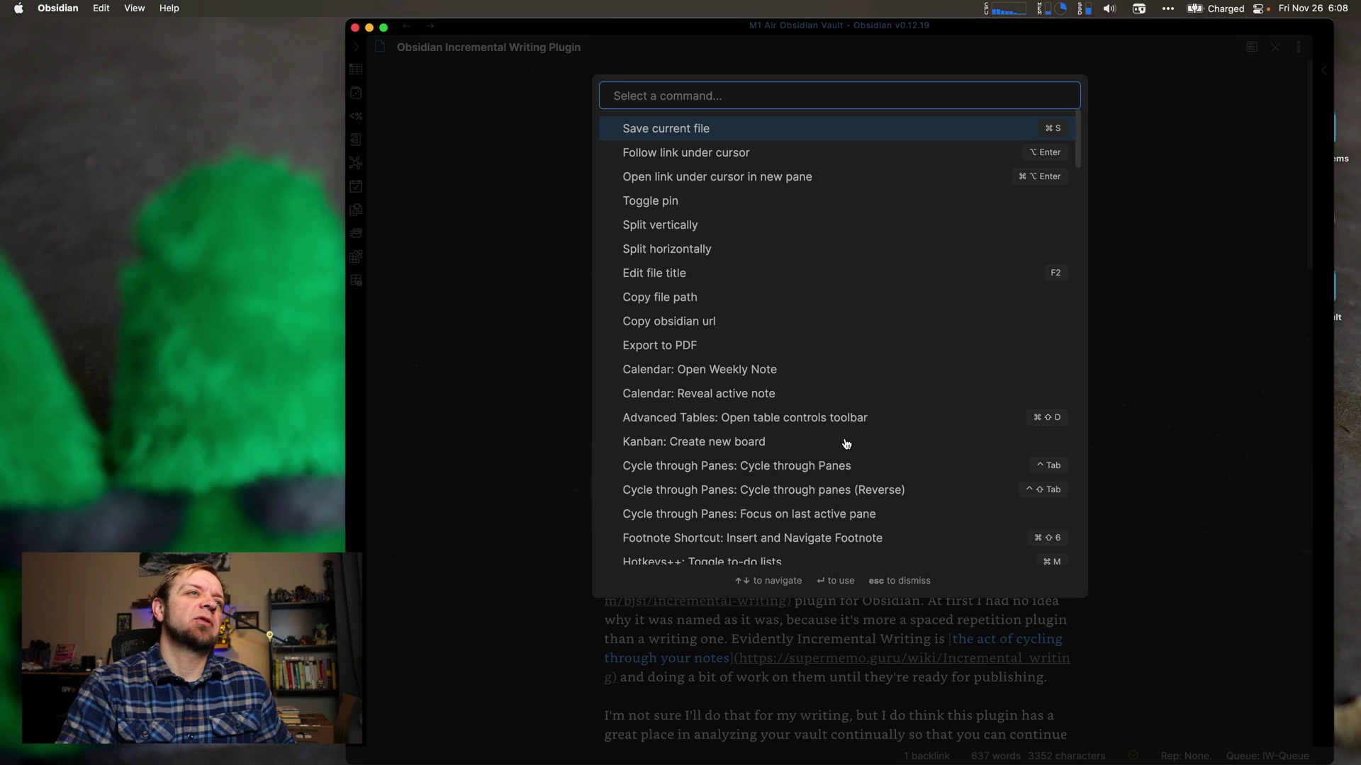
text(iw)
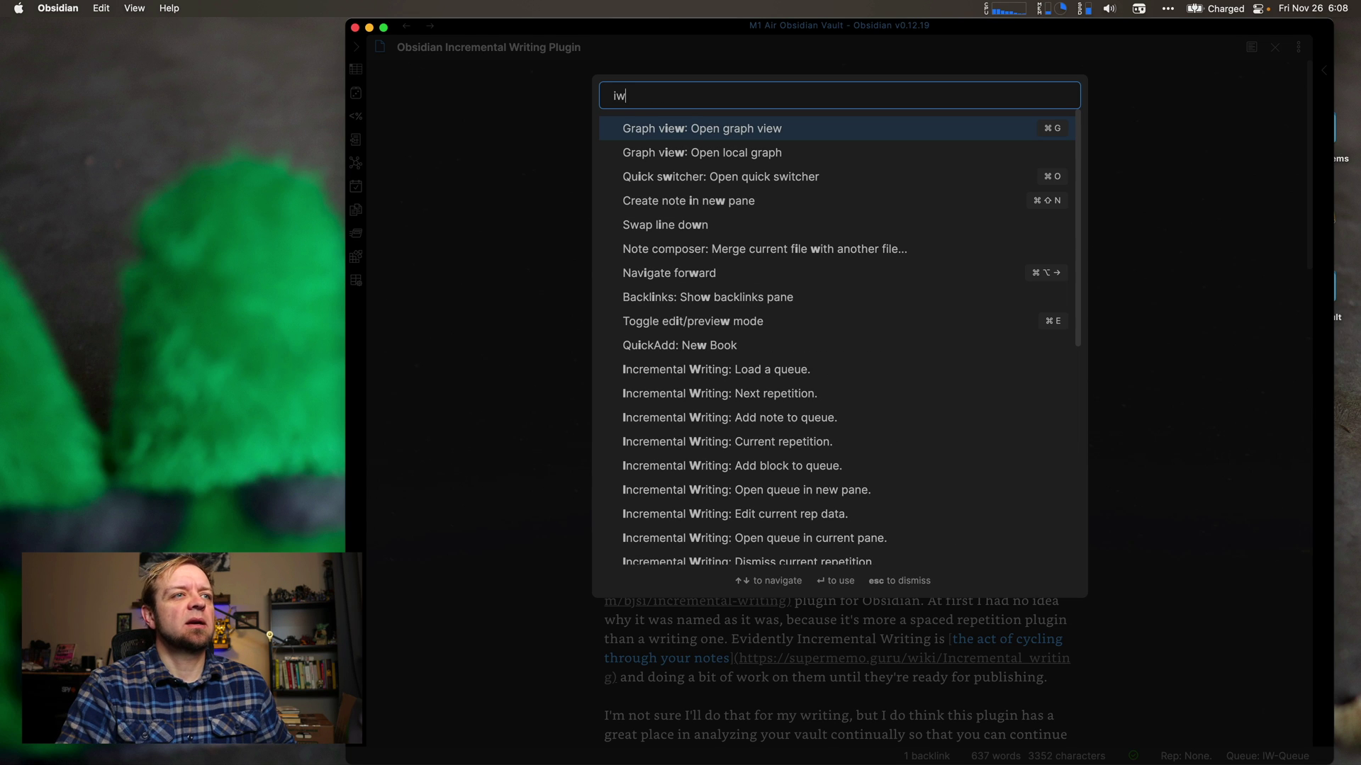
key(Down)
key(Down)
key(Down)
key(Down)
key(Down)
key(Down)
key(Down)
key(Down)
key(Down)
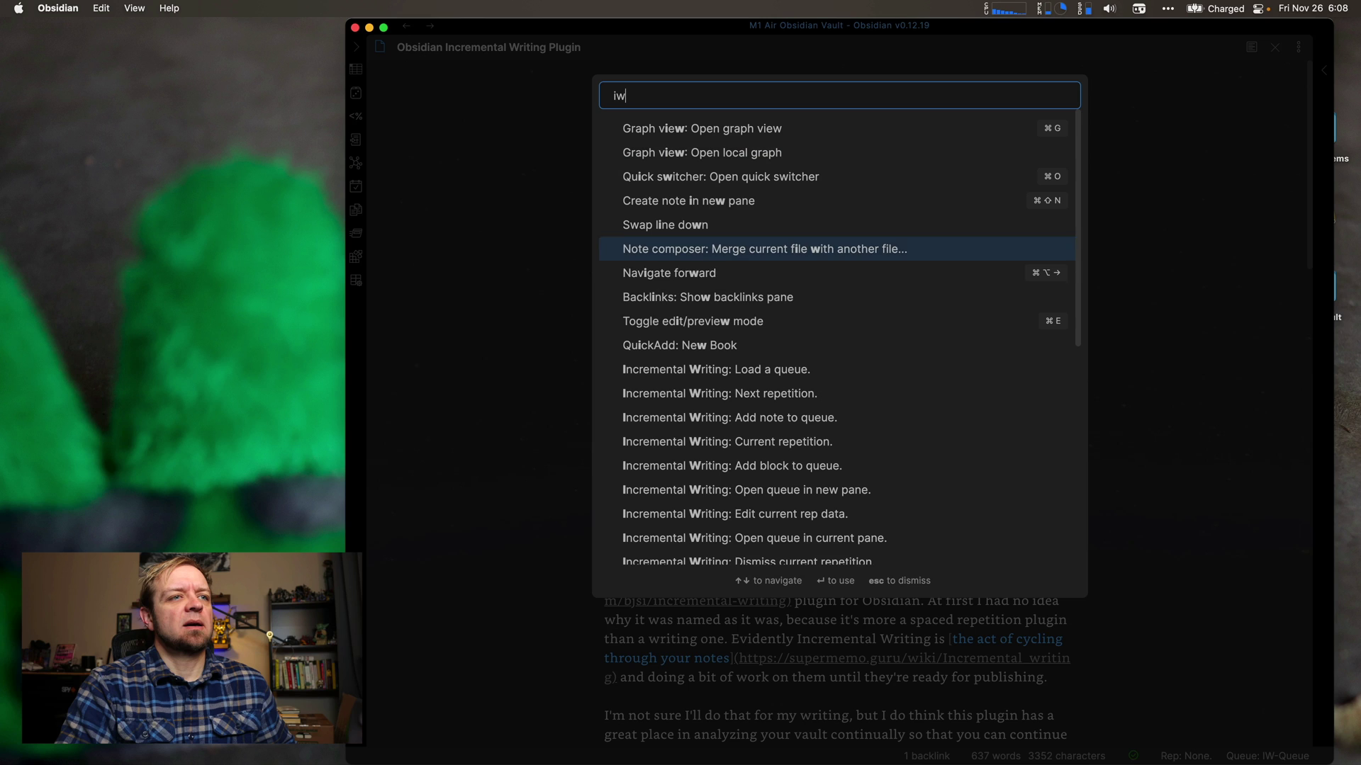
key(Down)
key(Down)
key(Down)
key(Return)
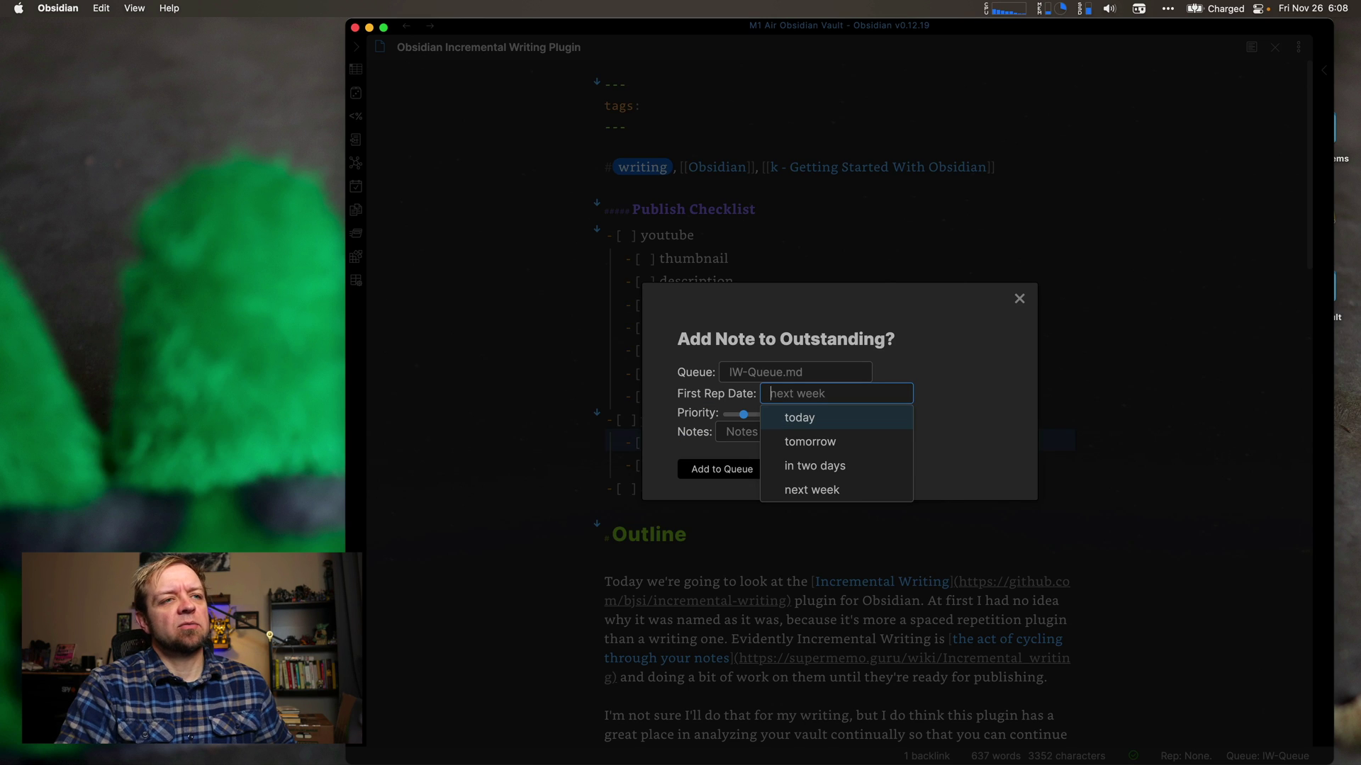
Step: Set the first repetition to tomorrow, comment 'This is a cool note', and add it
text(tomor)
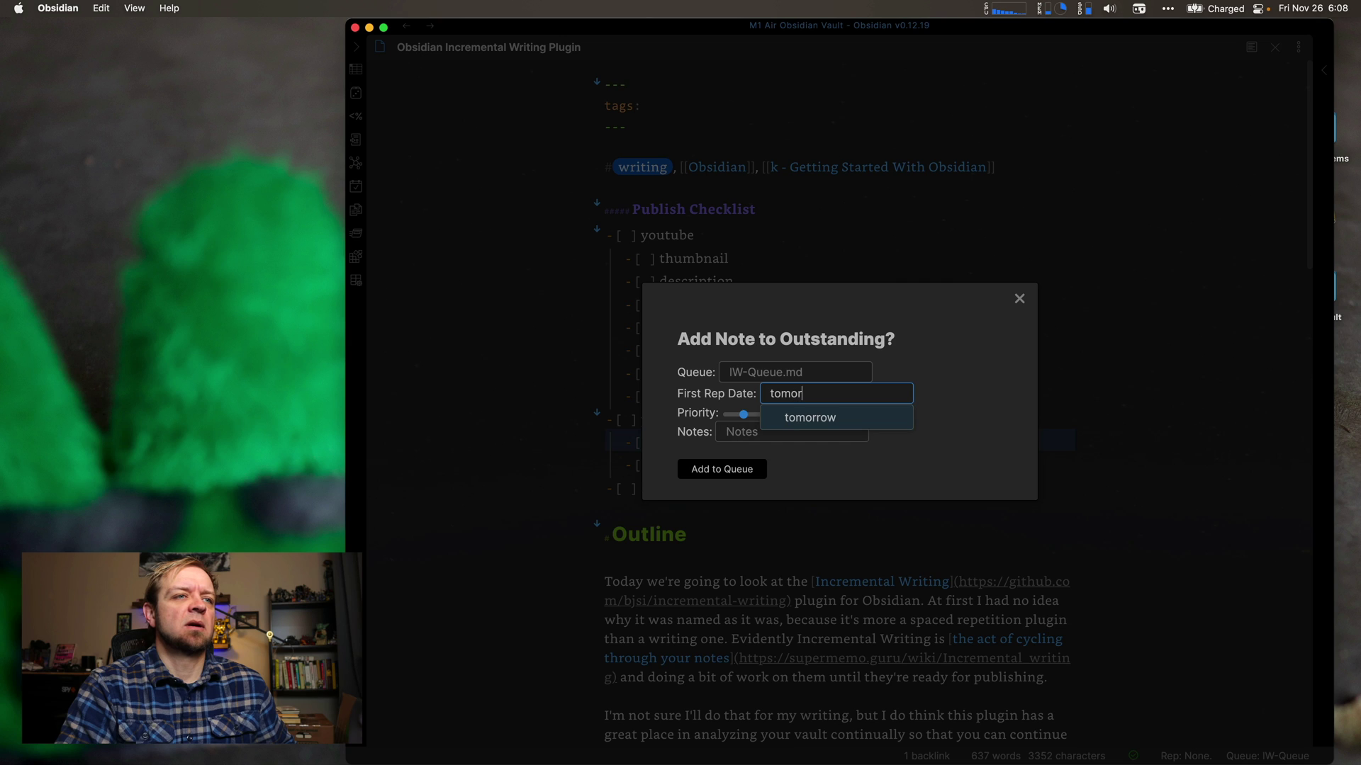
text(row)
key(Return)
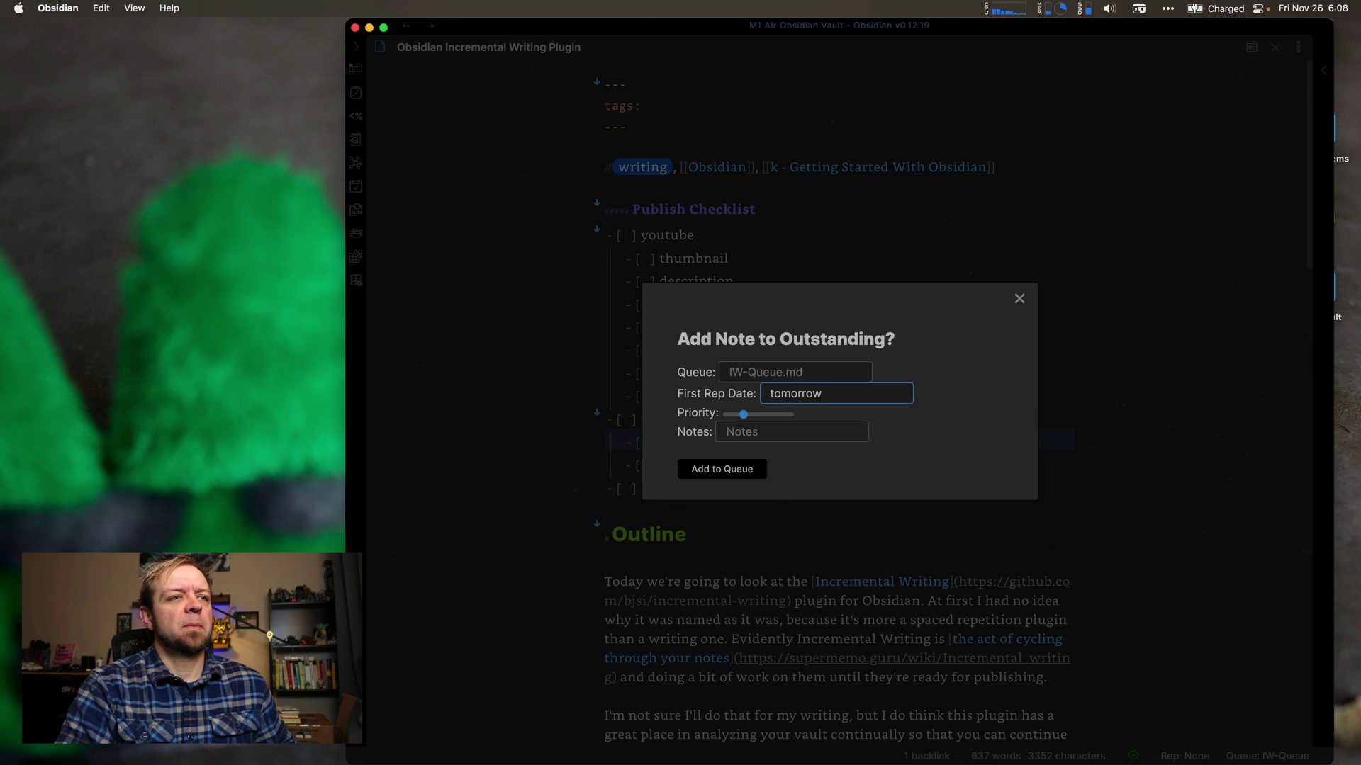
click(773, 435)
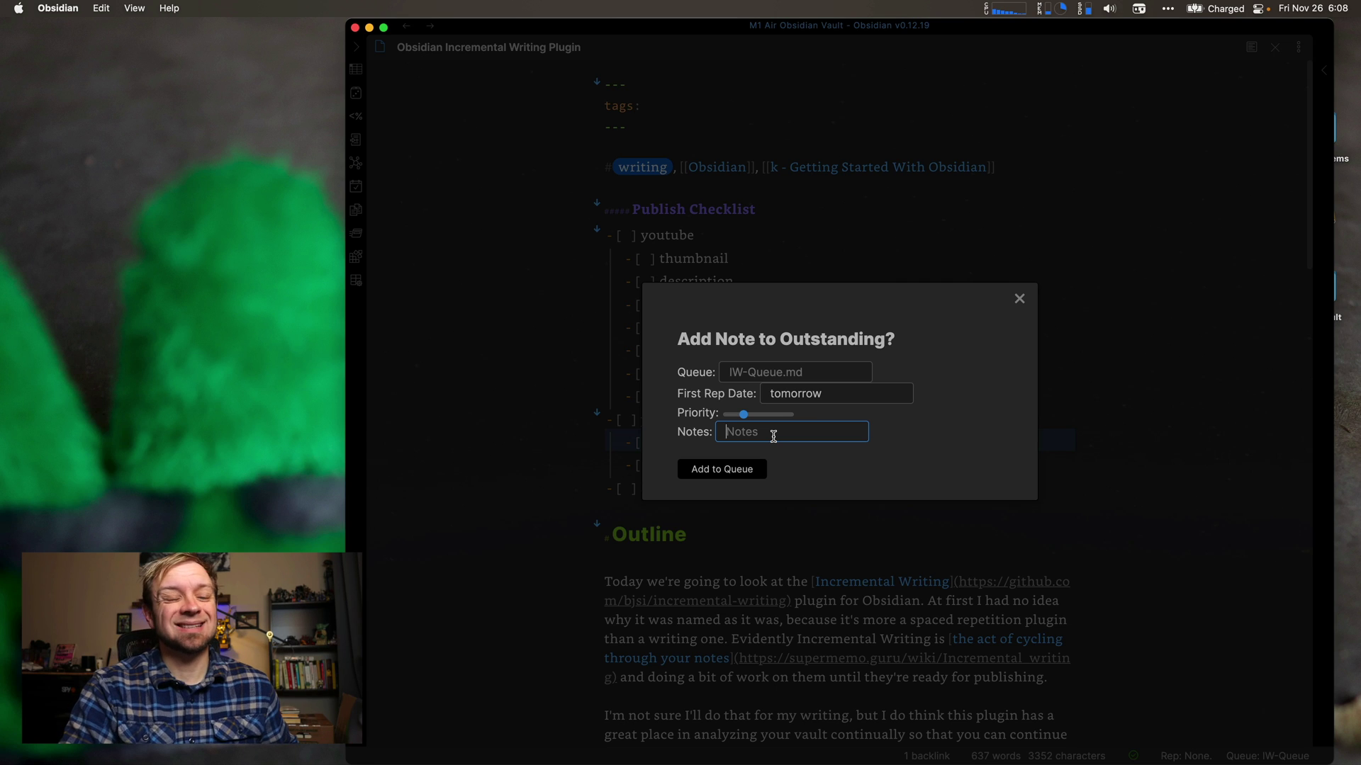
text(T)
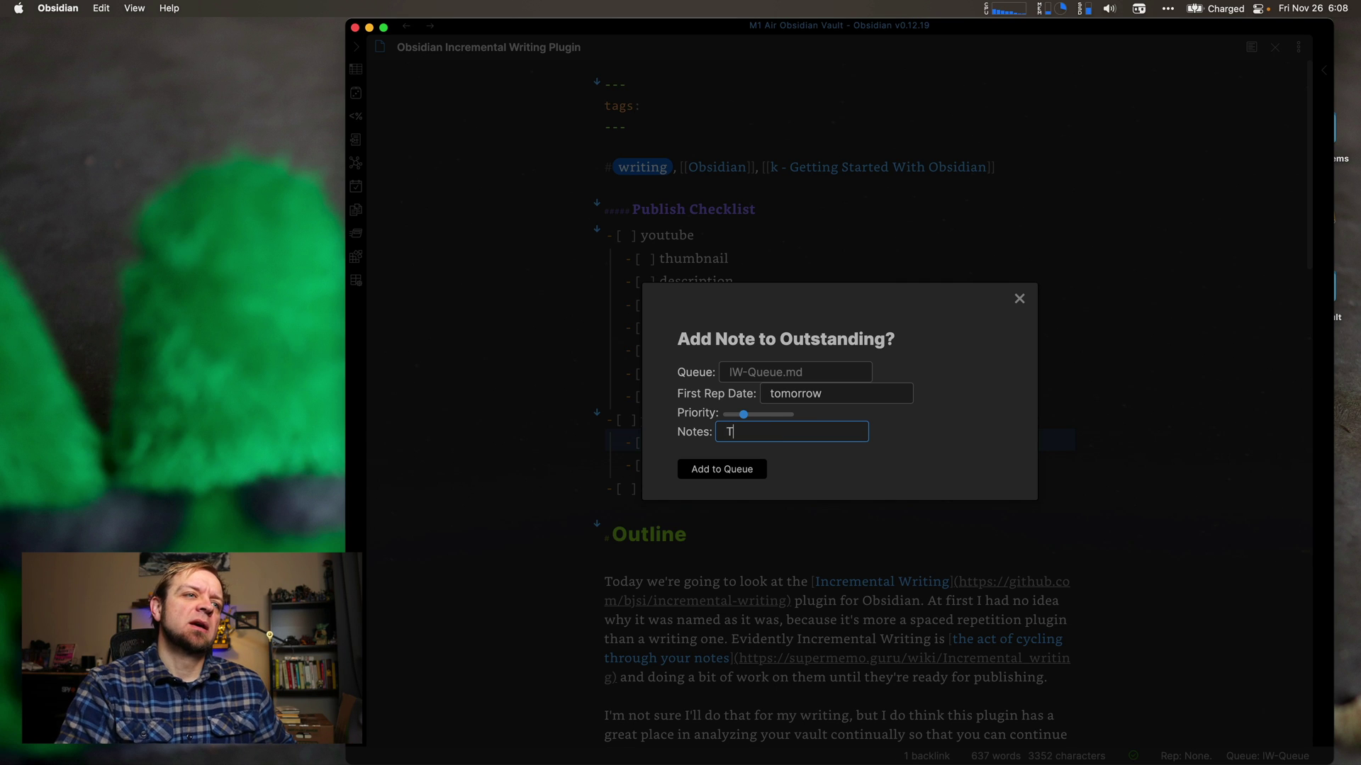
text(his is a cool note)
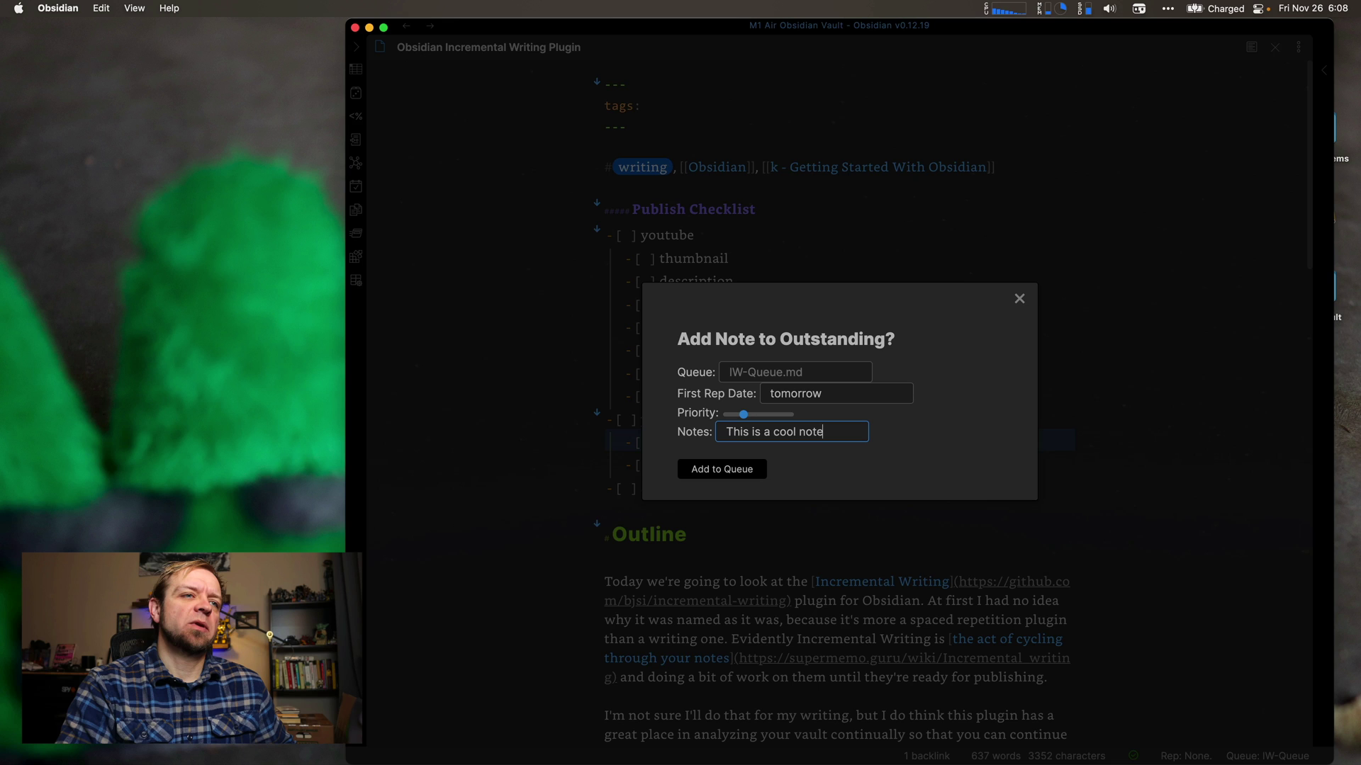
key(Return)
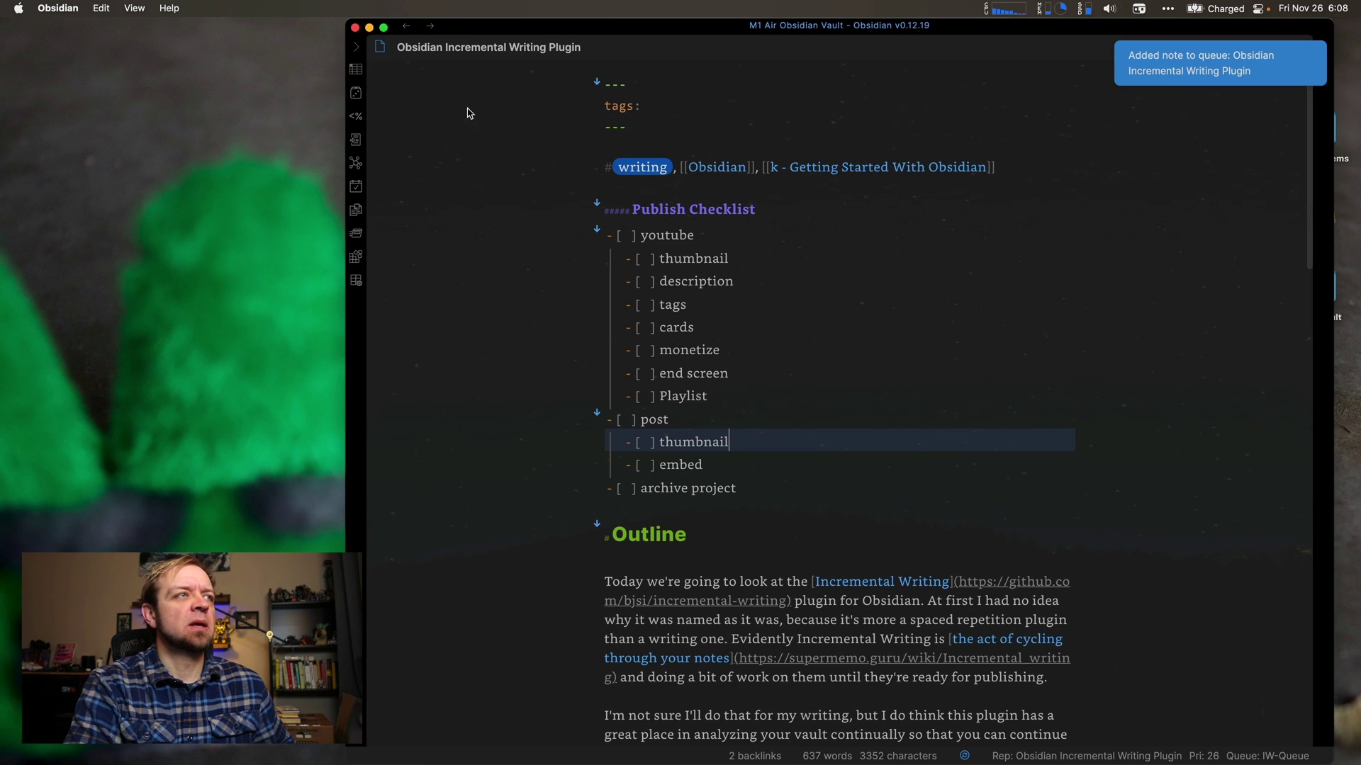
Step: Open IW-Queue.md from the IW-Queues folder and read across all columns of its table
click(356, 47)
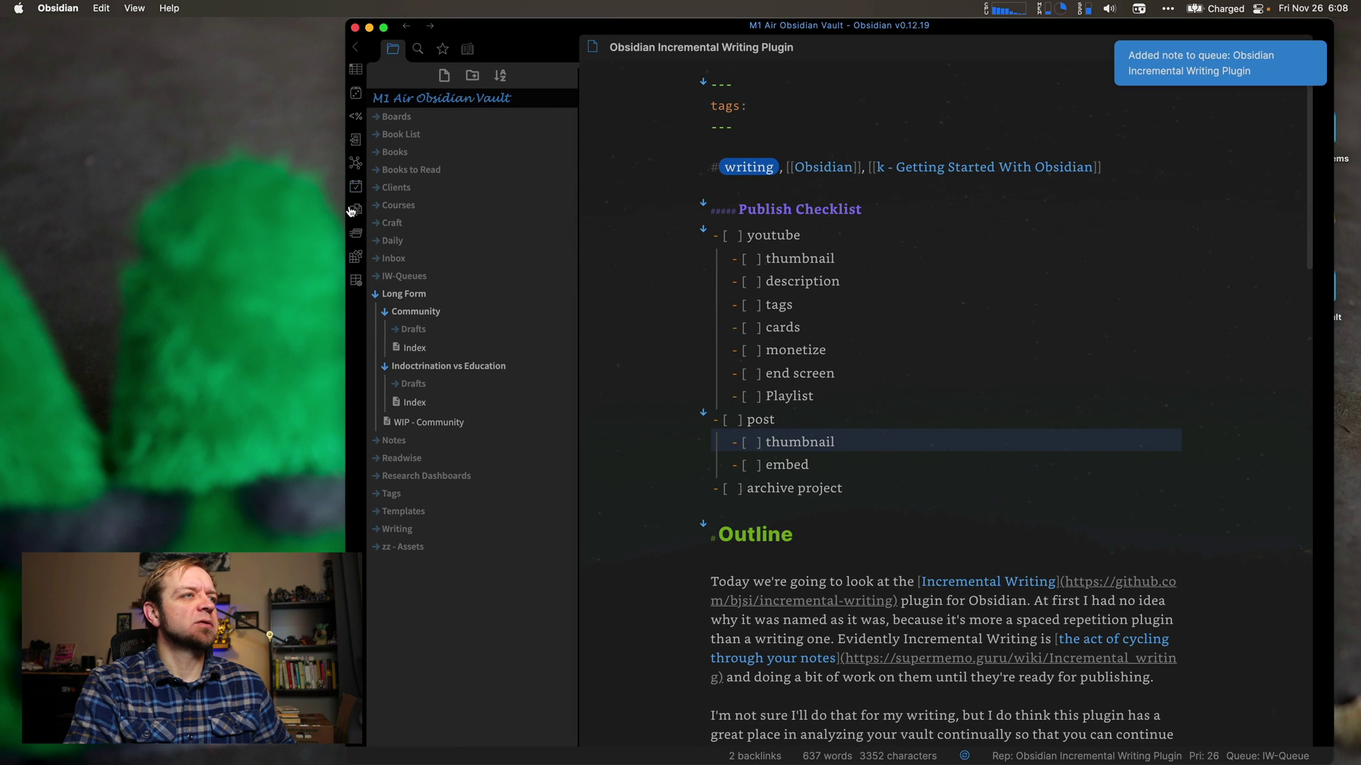
click(386, 311)
click(377, 293)
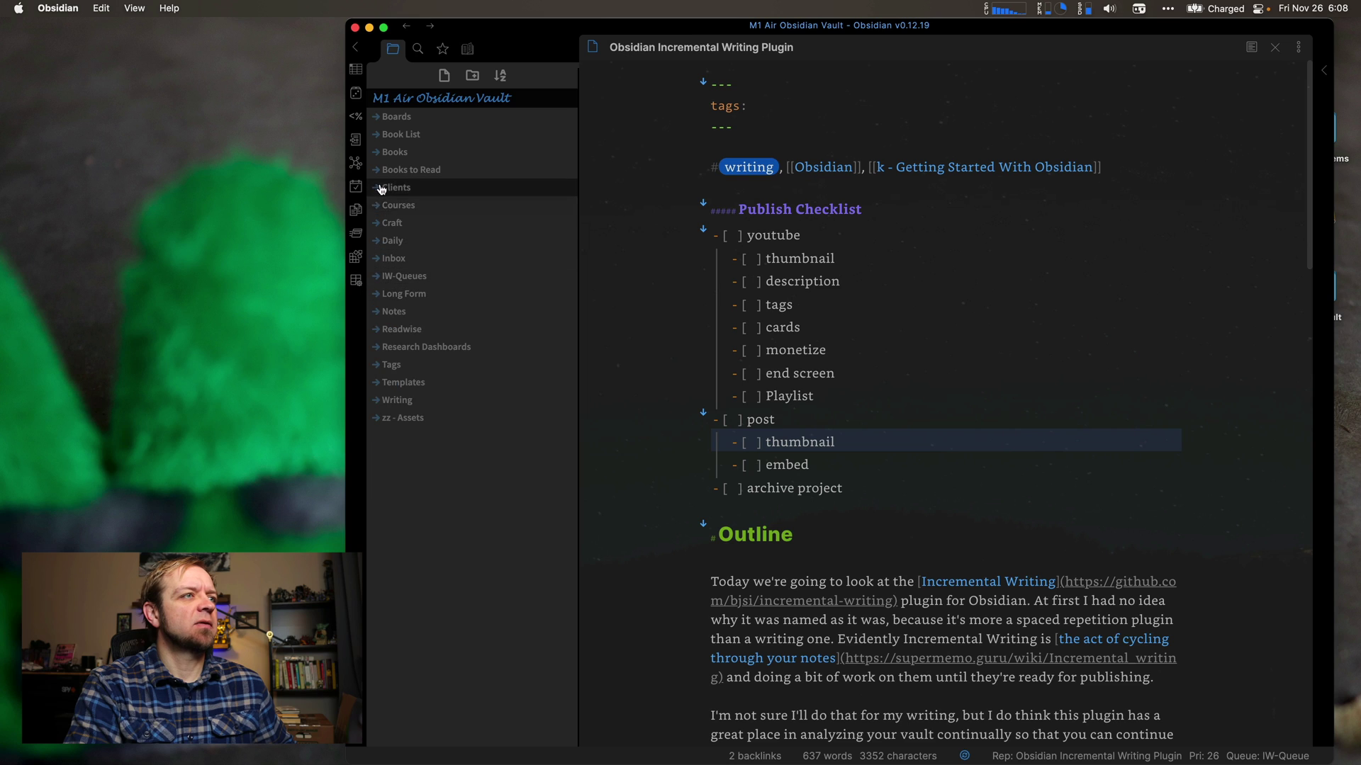
click(380, 277)
click(412, 295)
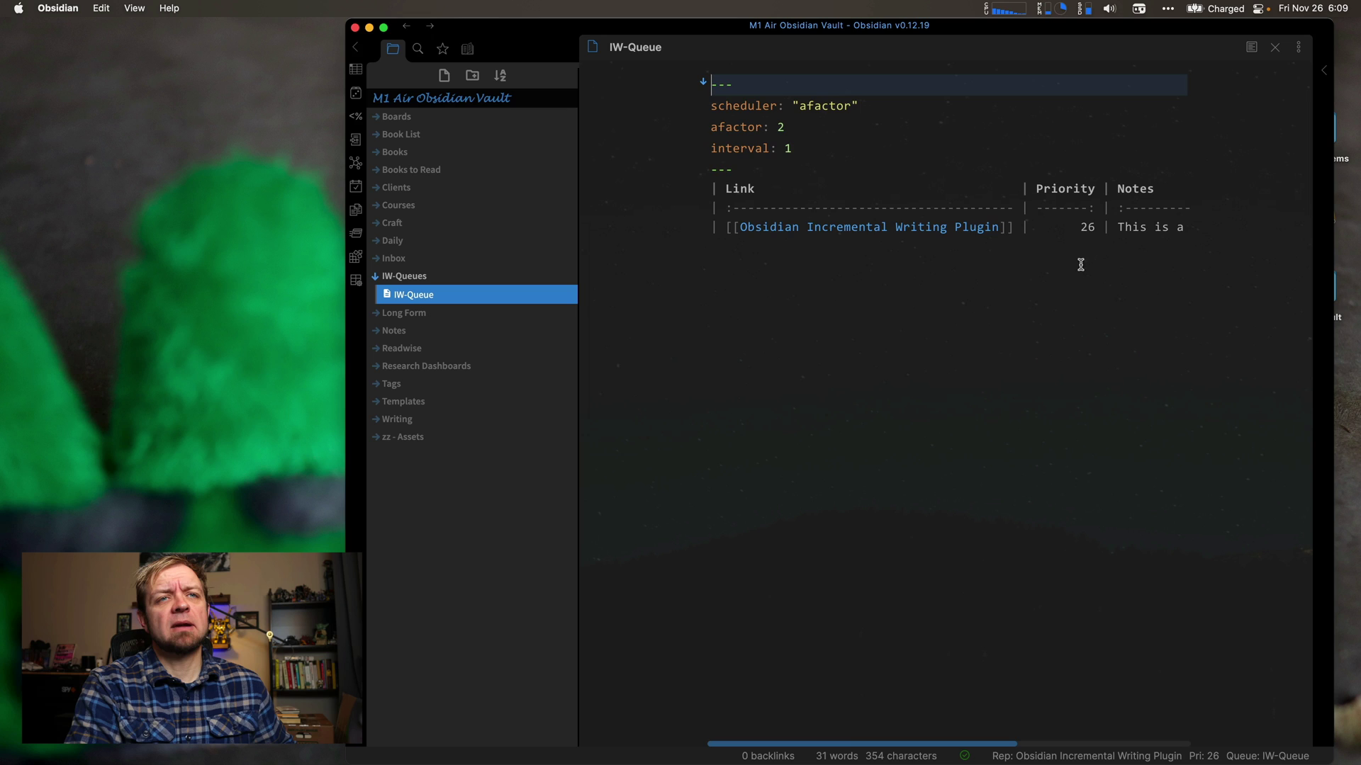
scroll(1061, 262, right, 5)
scroll(1063, 269, right, 1)
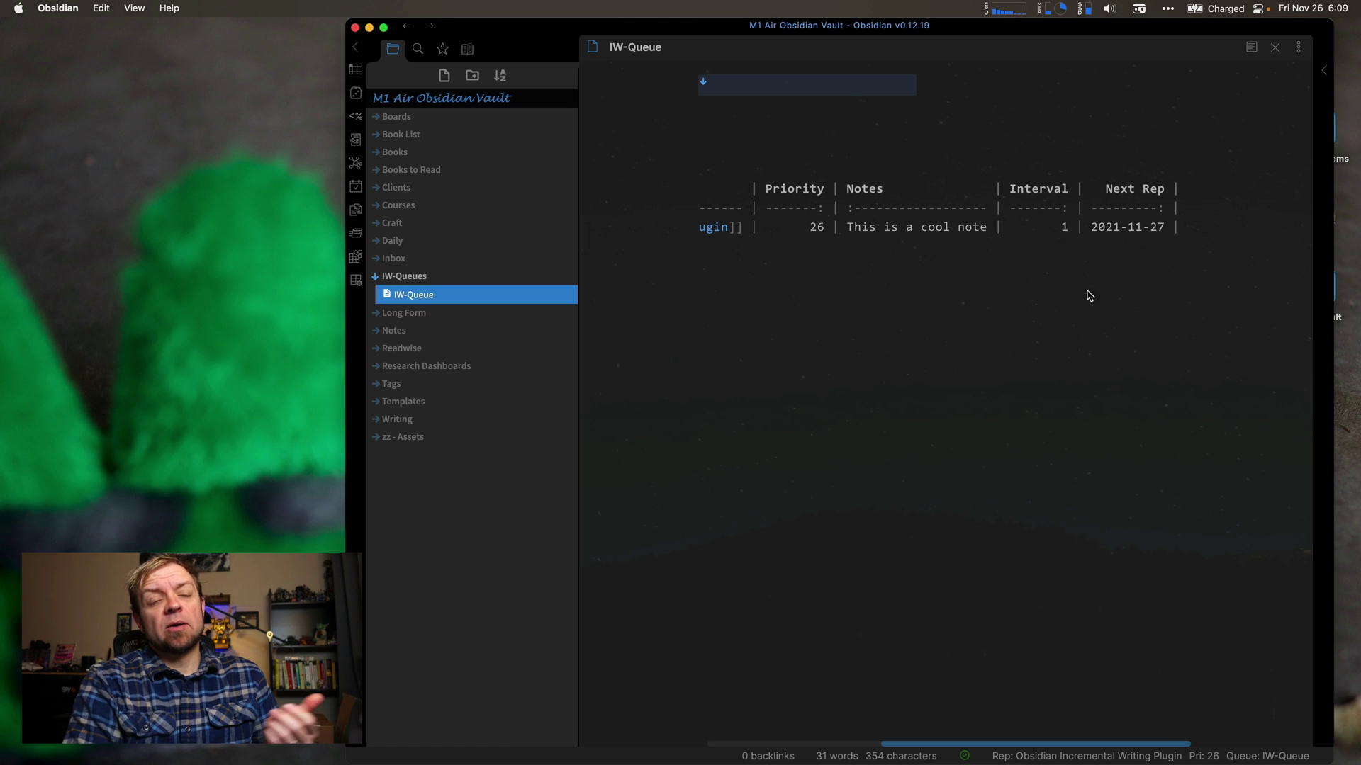
scroll(929, 305, left, 5)
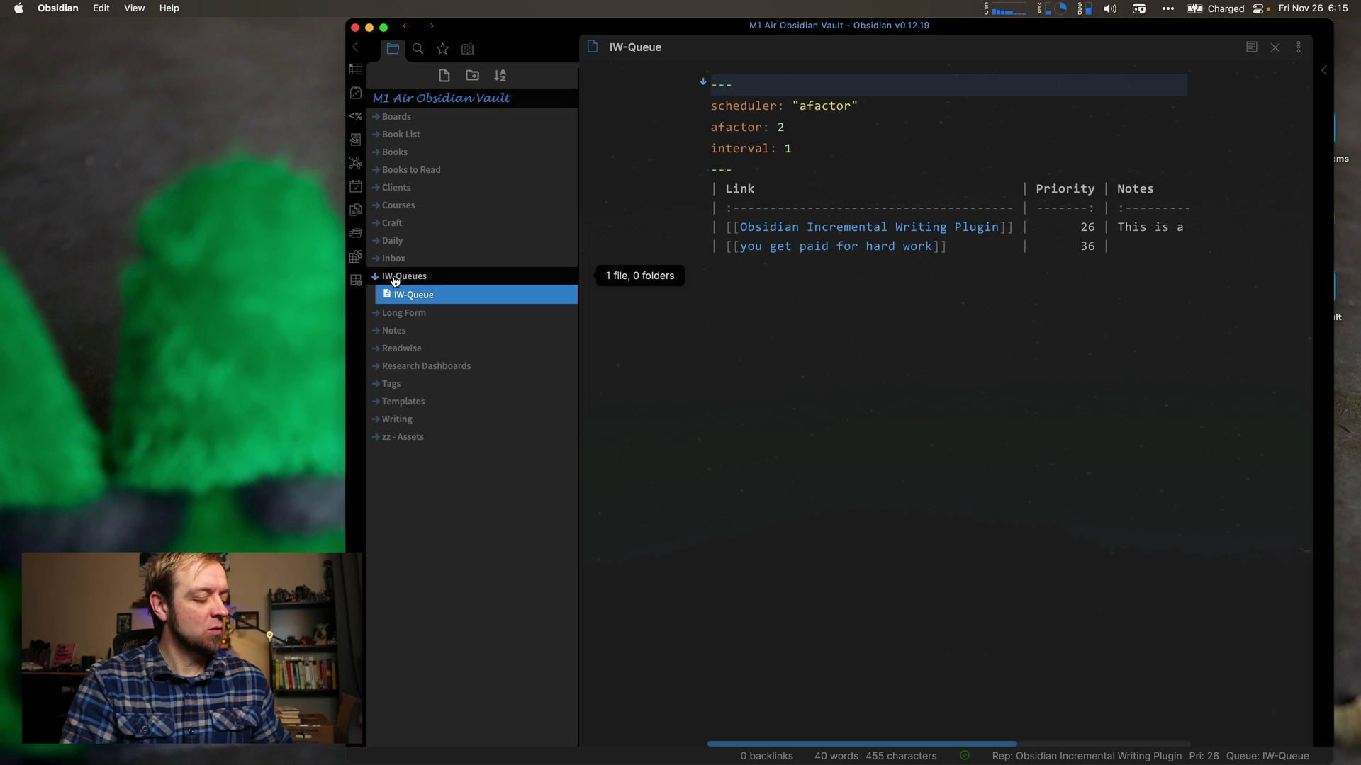
Step: Use the fuzzy-finder add-note command to pick 'more childhood measurement makes for fragile children'
key(super+p)
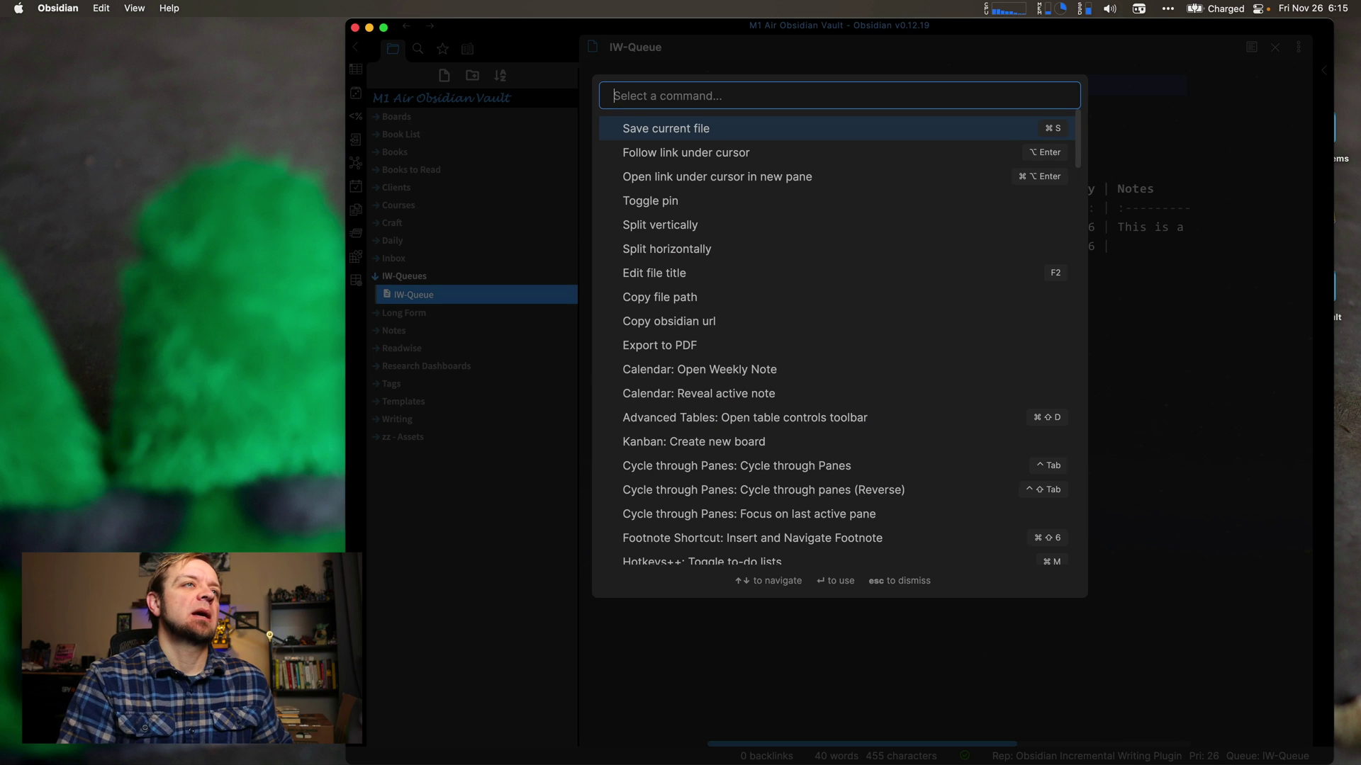
text(increment)
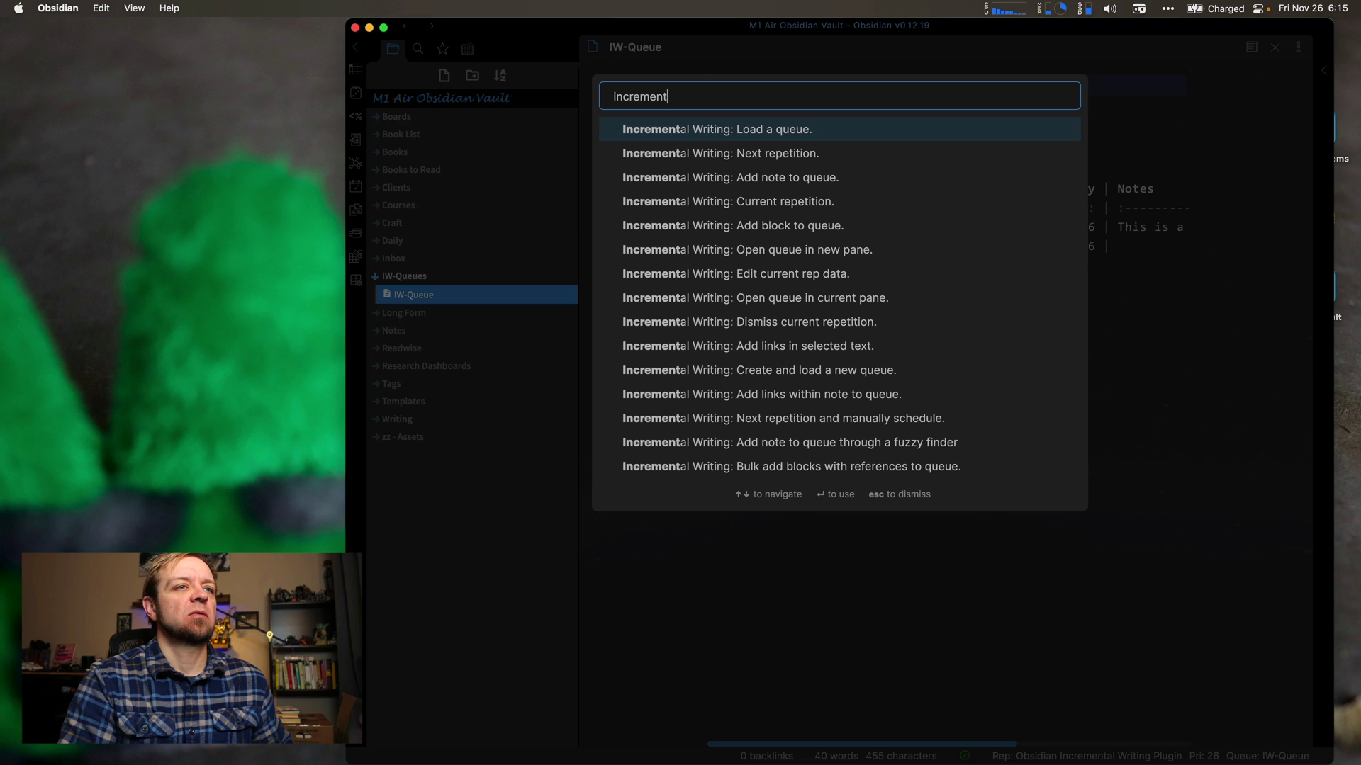
click(760, 443)
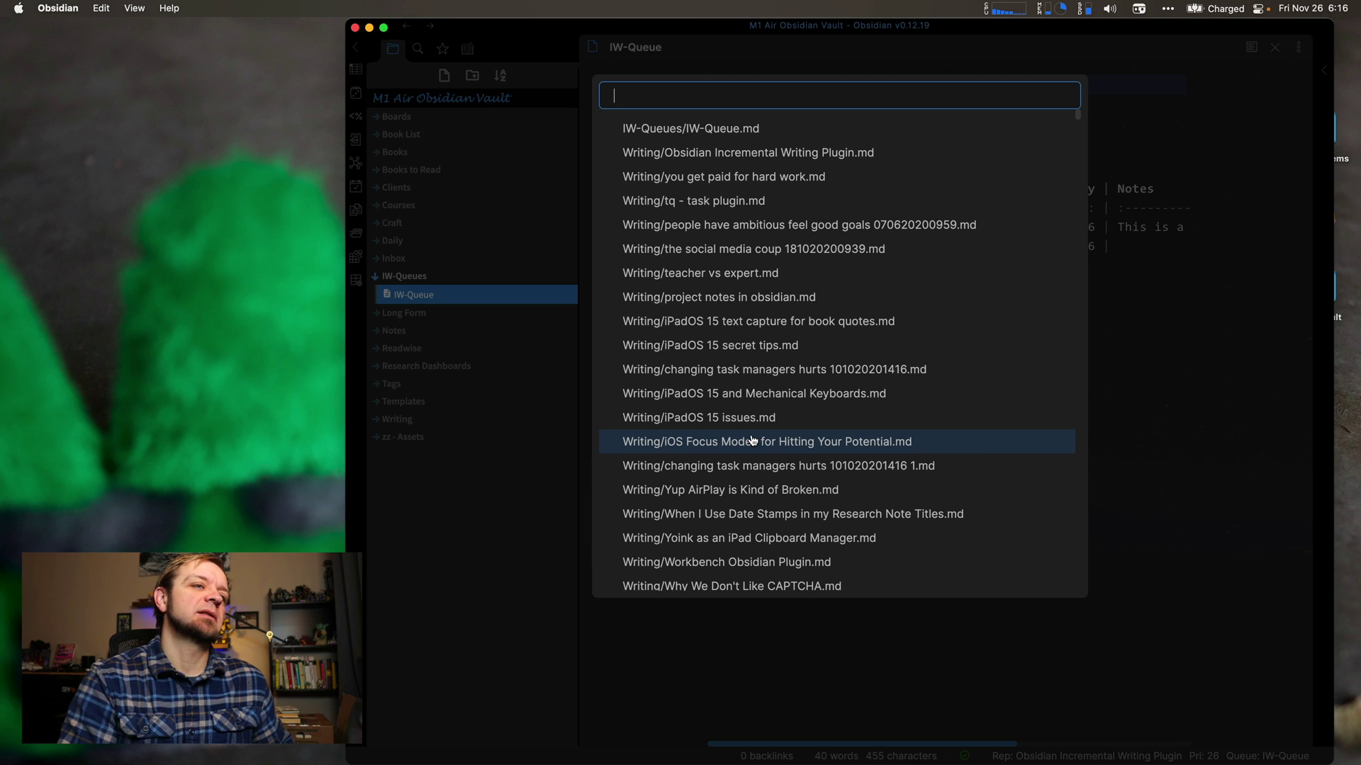
text(more)
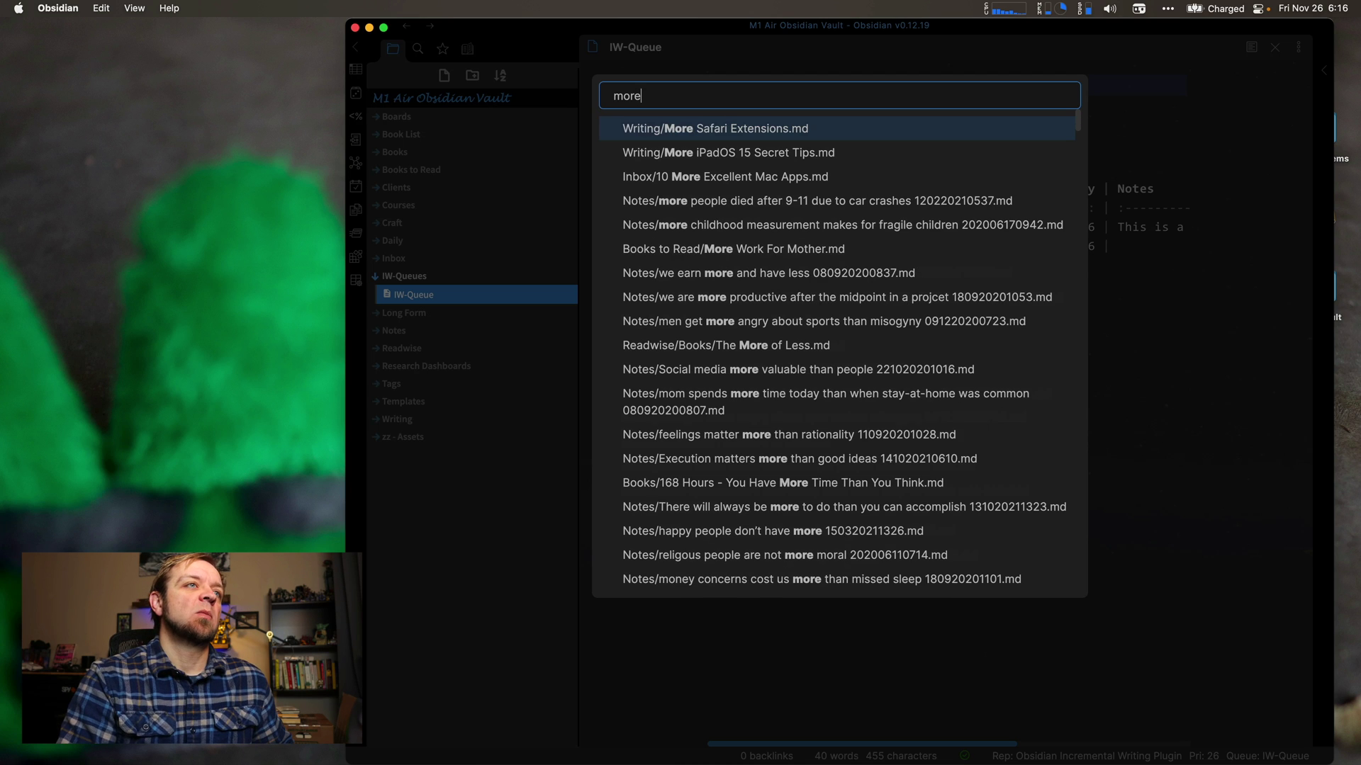
click(699, 227)
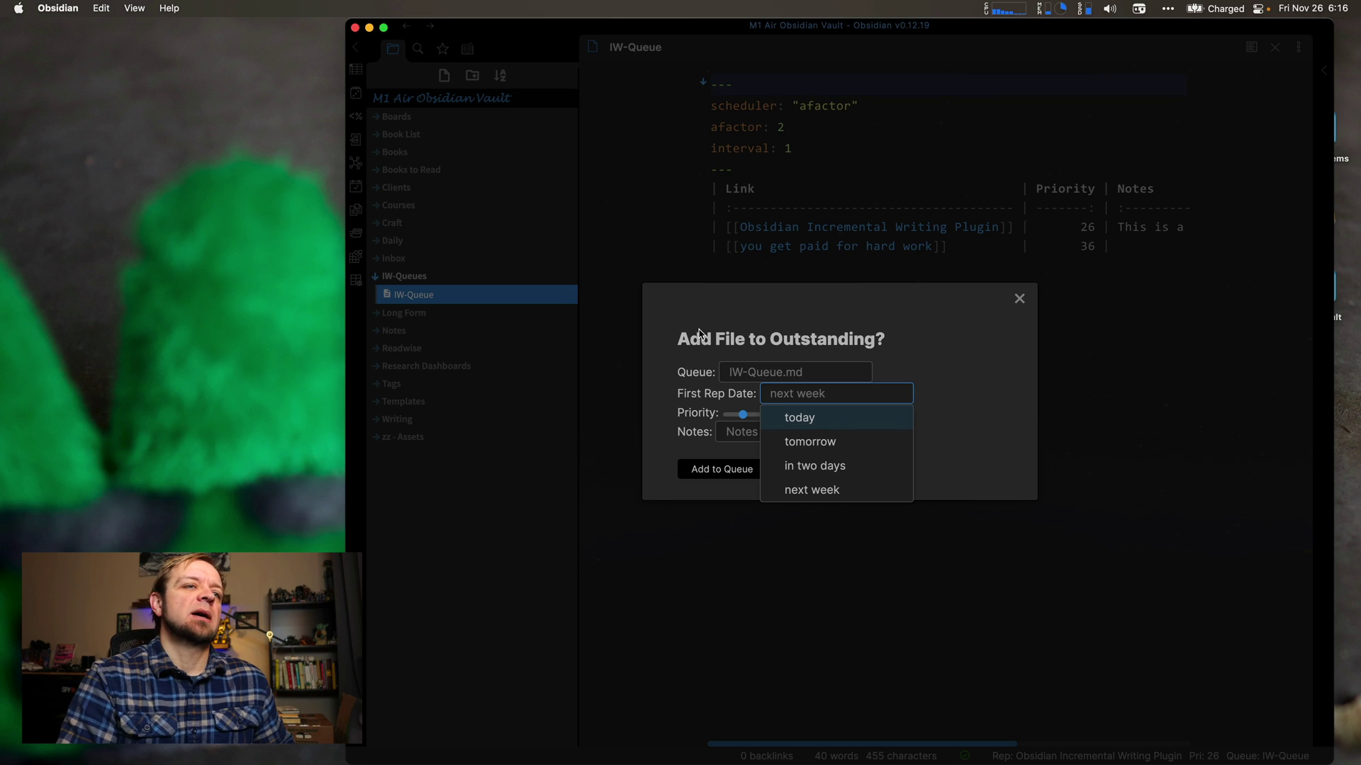
Step: Set its first review date to 'in two days' and add it to the queue
text(ne)
key(BackSpace)
key(BackSpace)
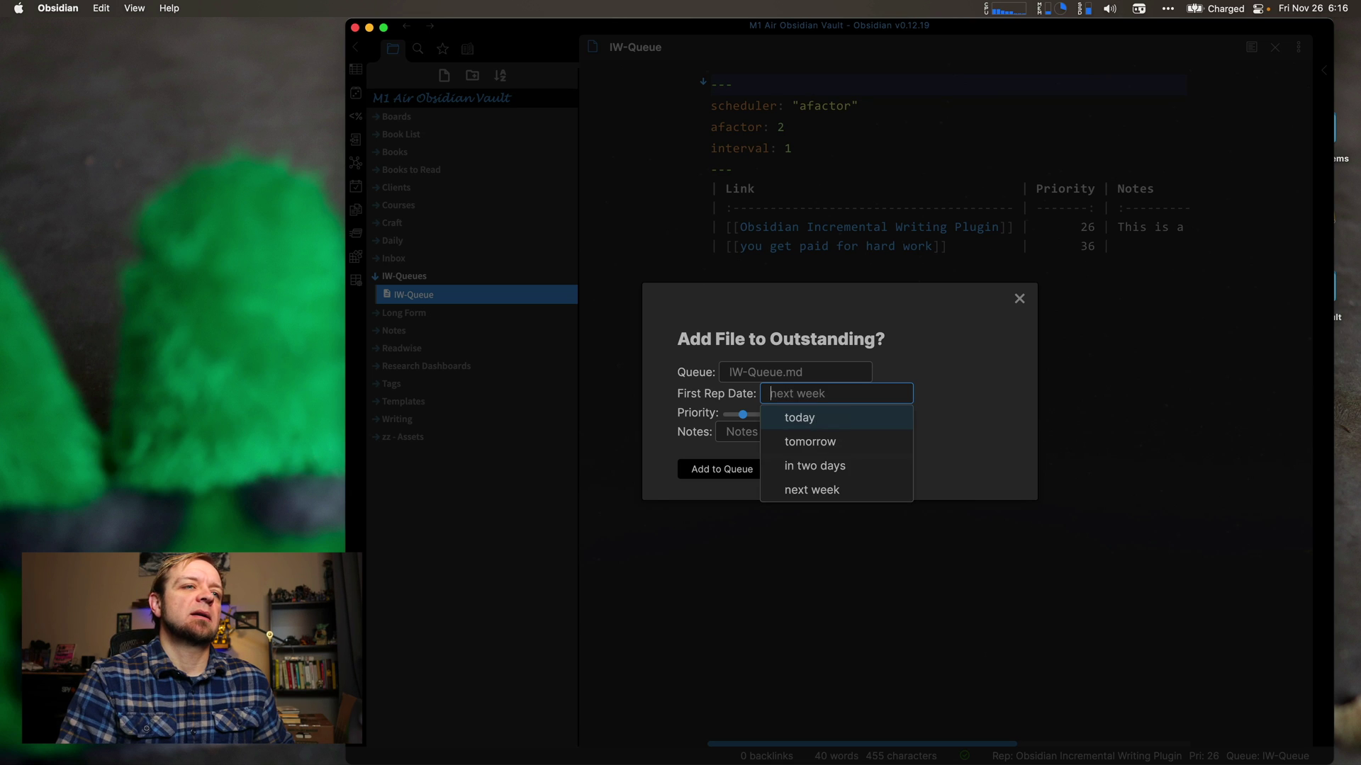
text(in)
key(Return)
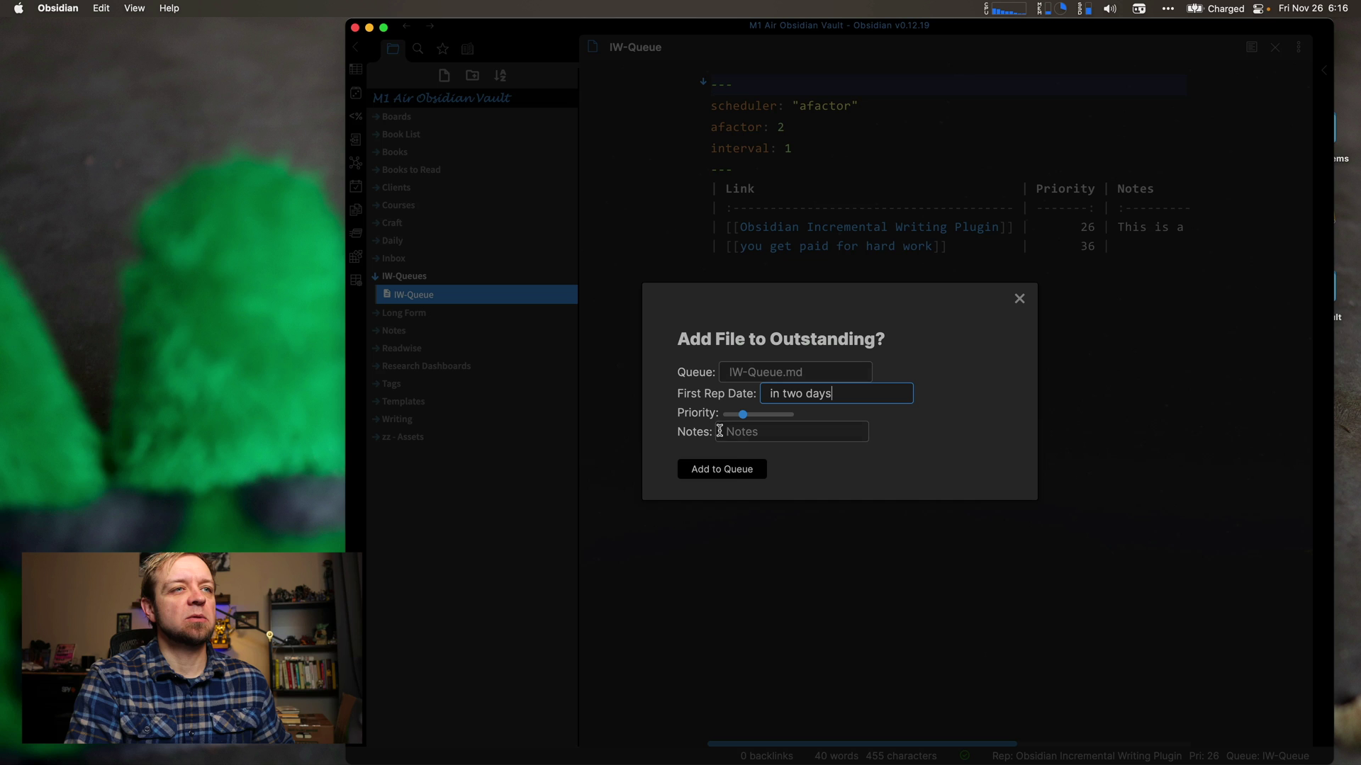
click(724, 469)
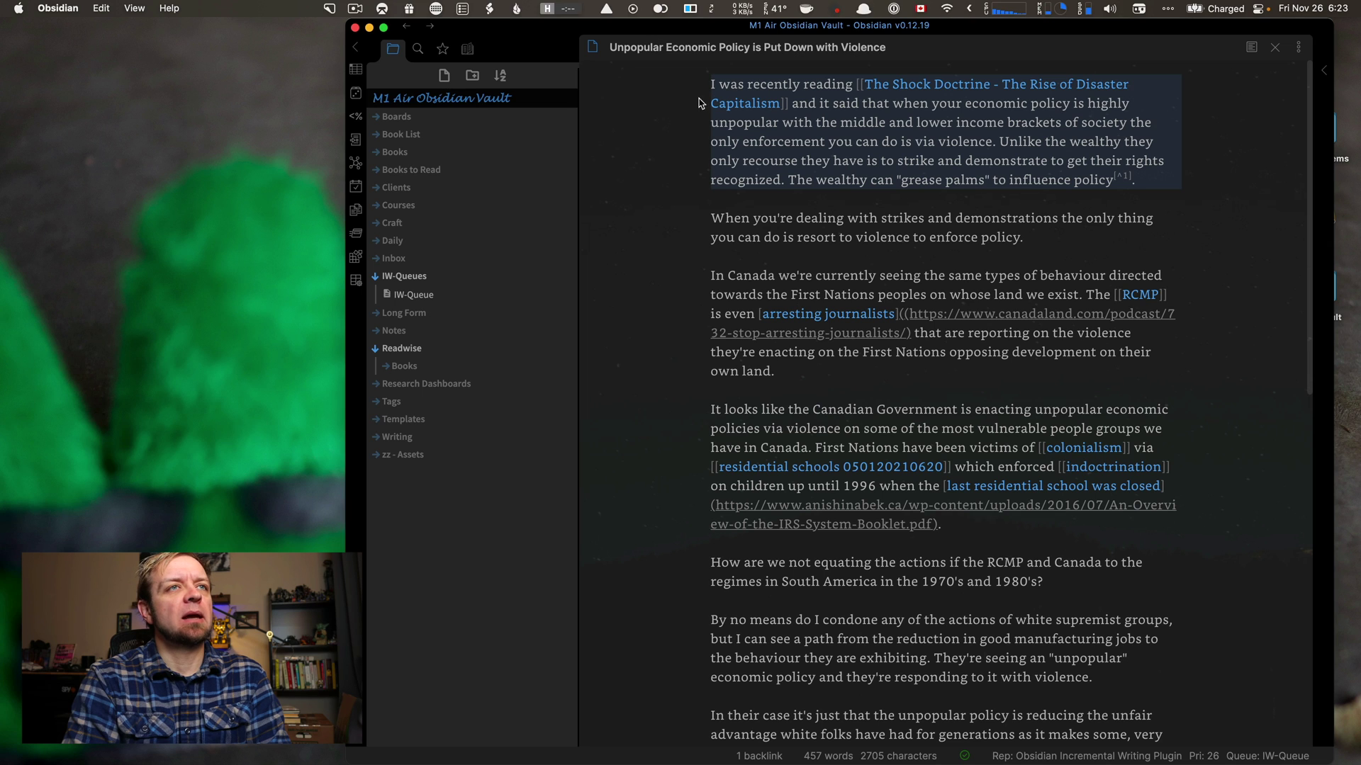
Step: Follow the colonialism, indoctrination and RCMP links, returning to the Unpopular Economic Policy note each time
click(1066, 447)
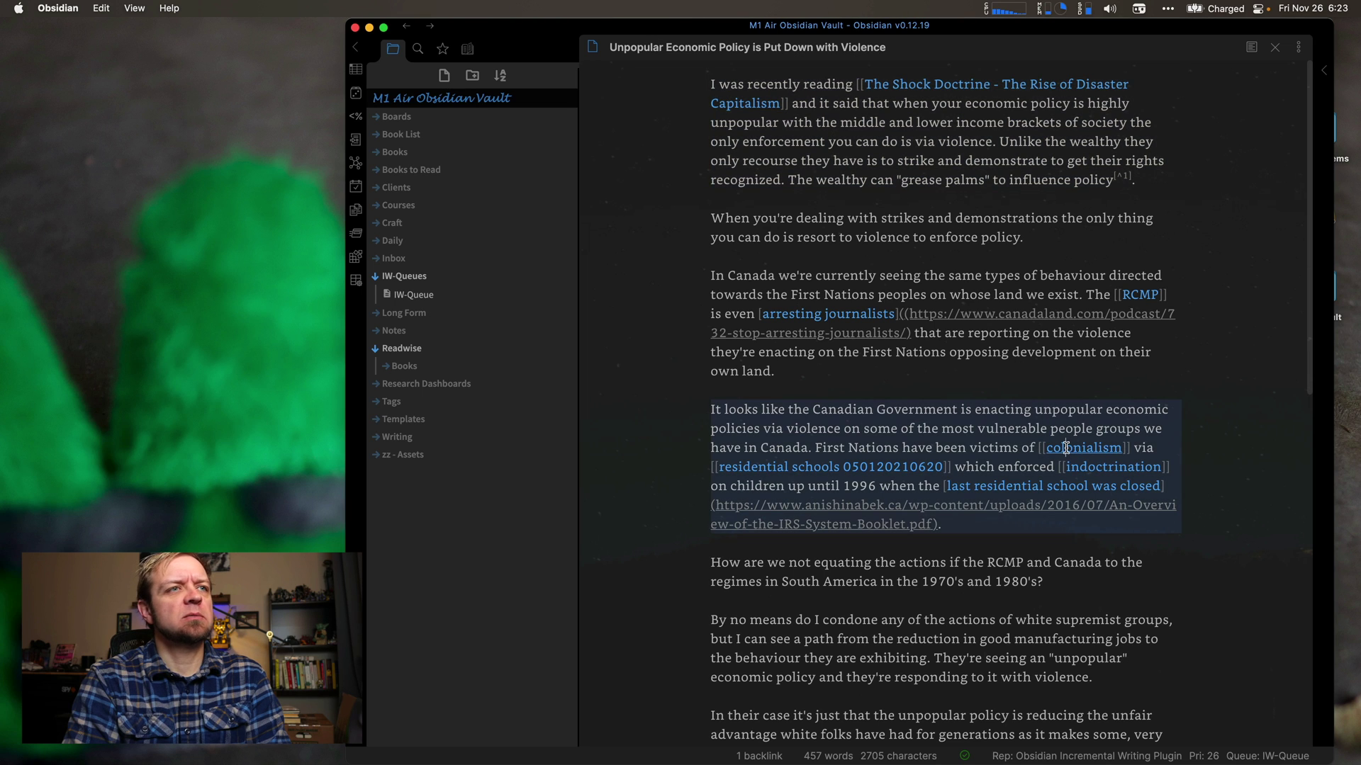
super+click(1066, 447)
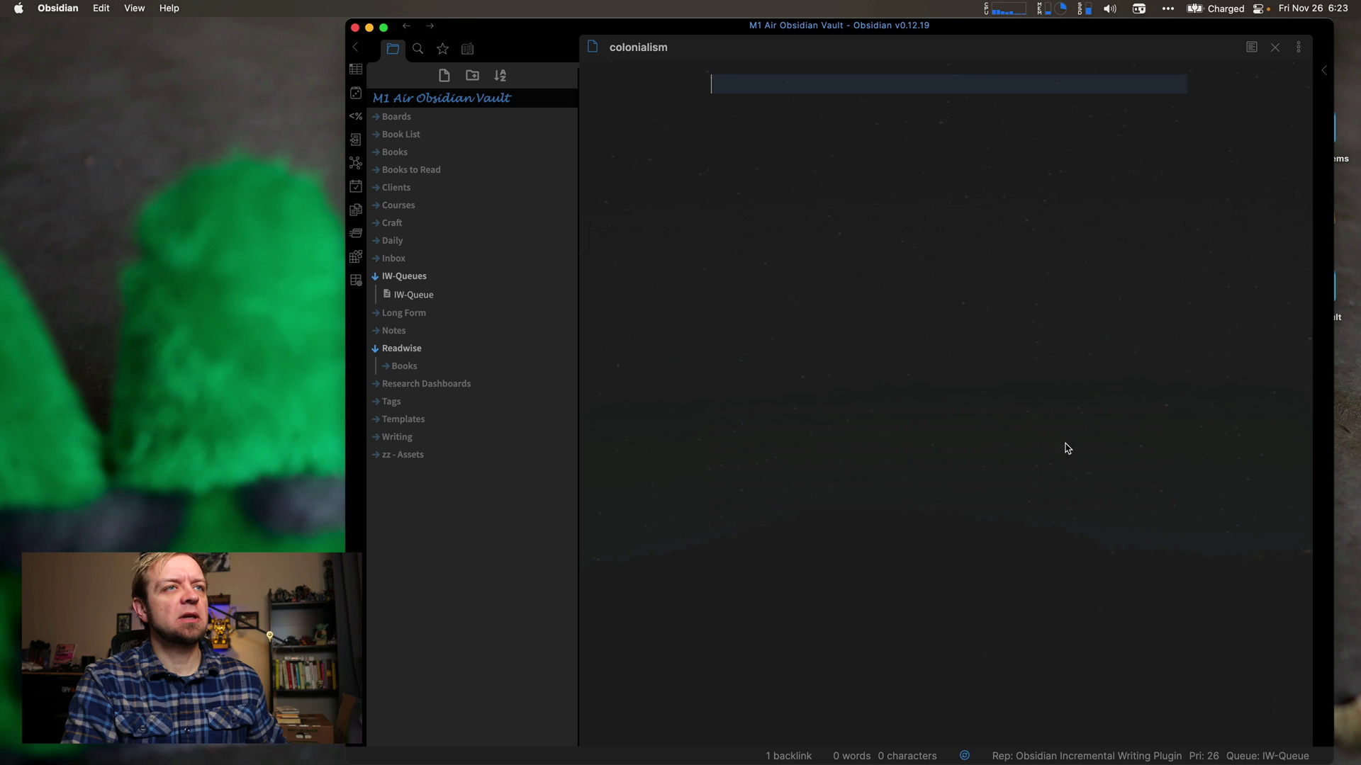
key(super+alt+Left)
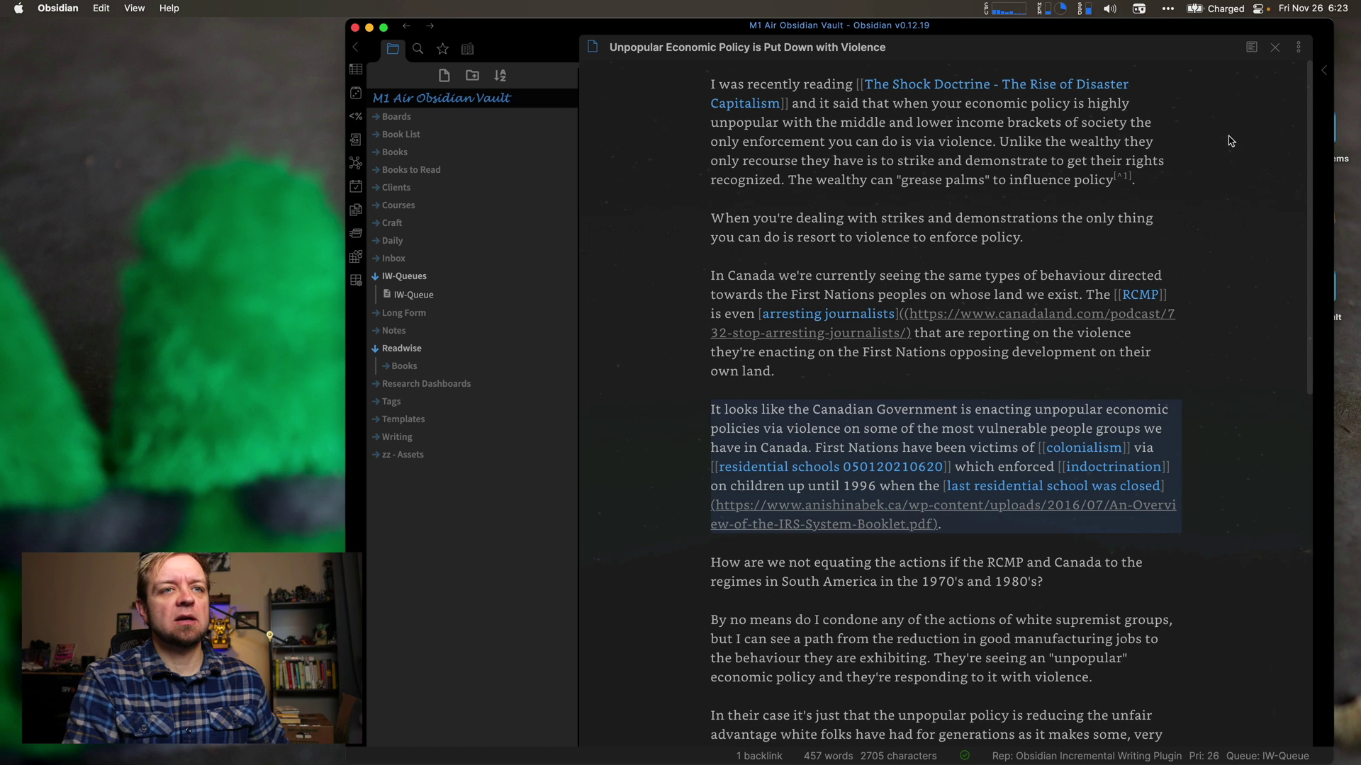
super+click(1086, 468)
key(super+alt+Left)
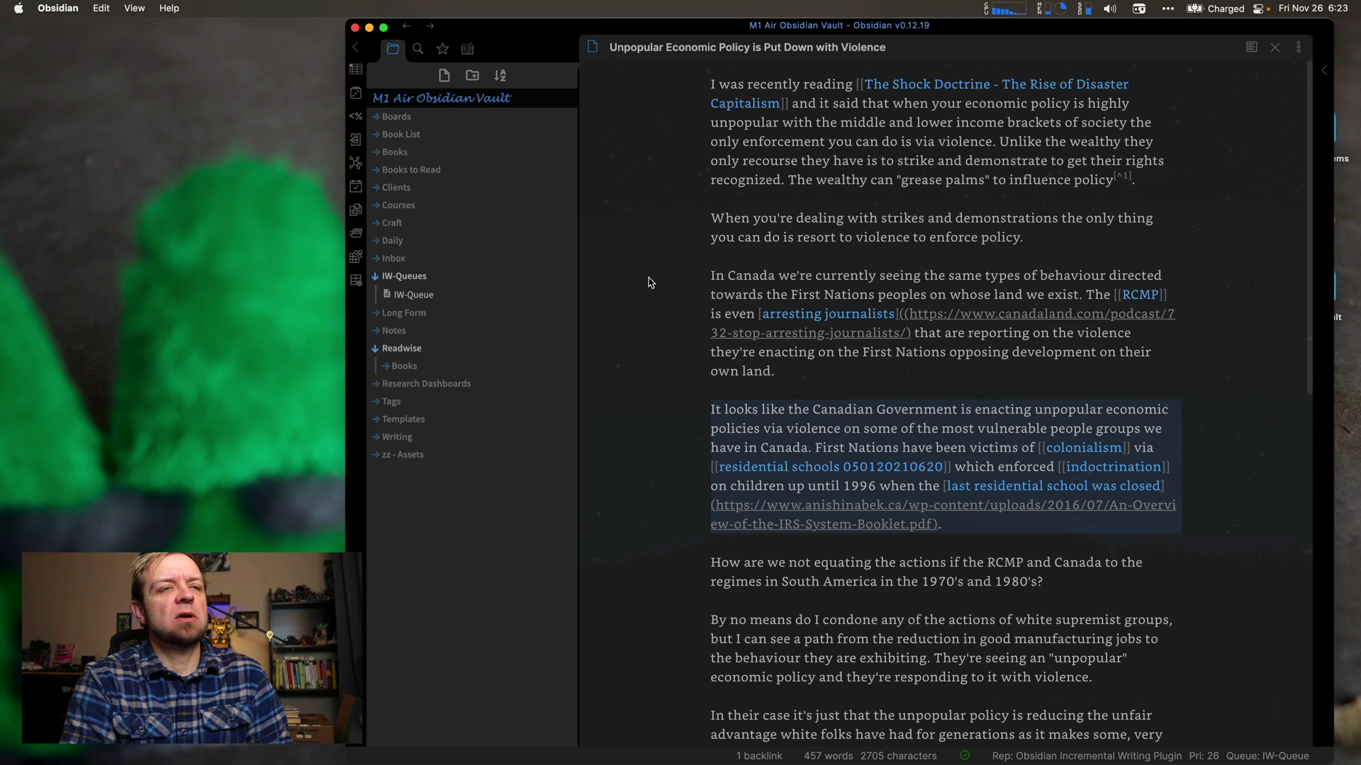
super+click(1146, 295)
key(super+alt+Left)
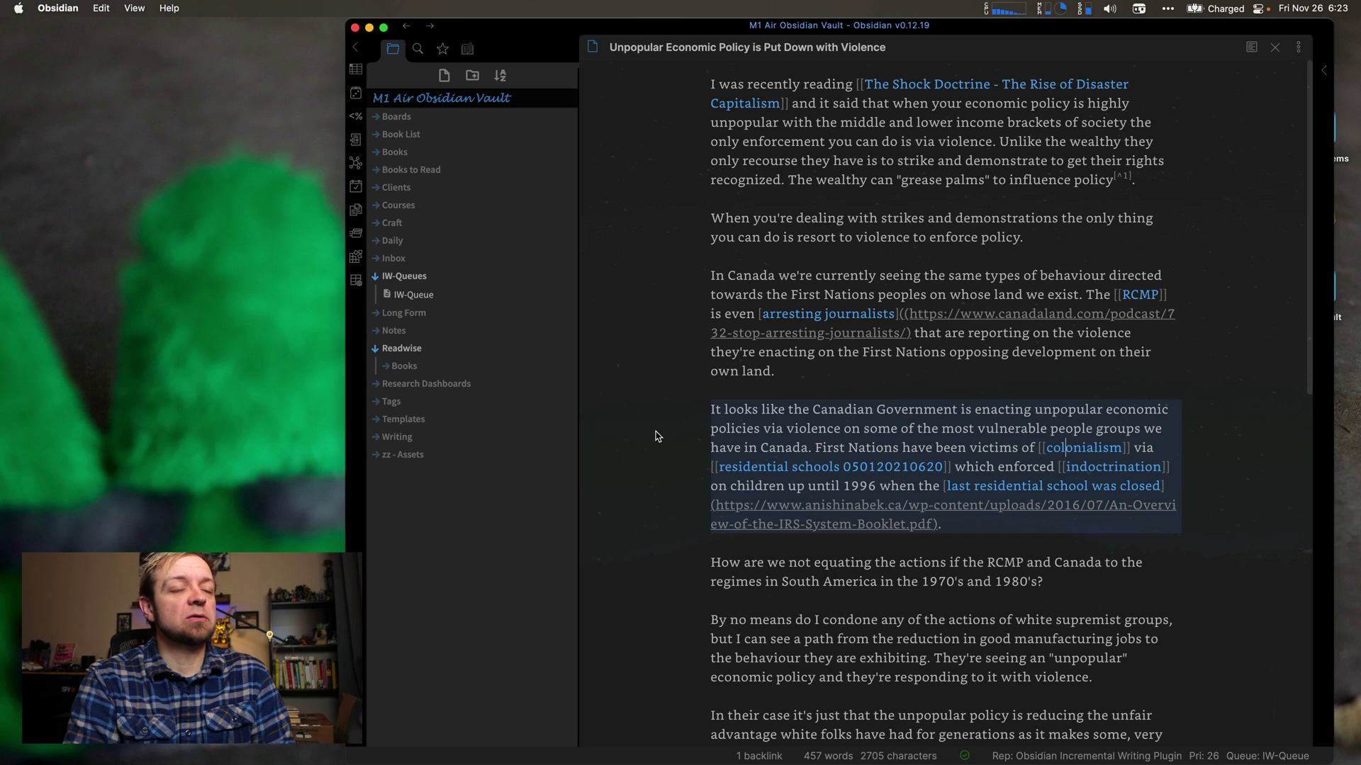
Step: Add the note's five links, from The Shock Doctrine to indoctrination, to IW-Queue.md
key(super+p)
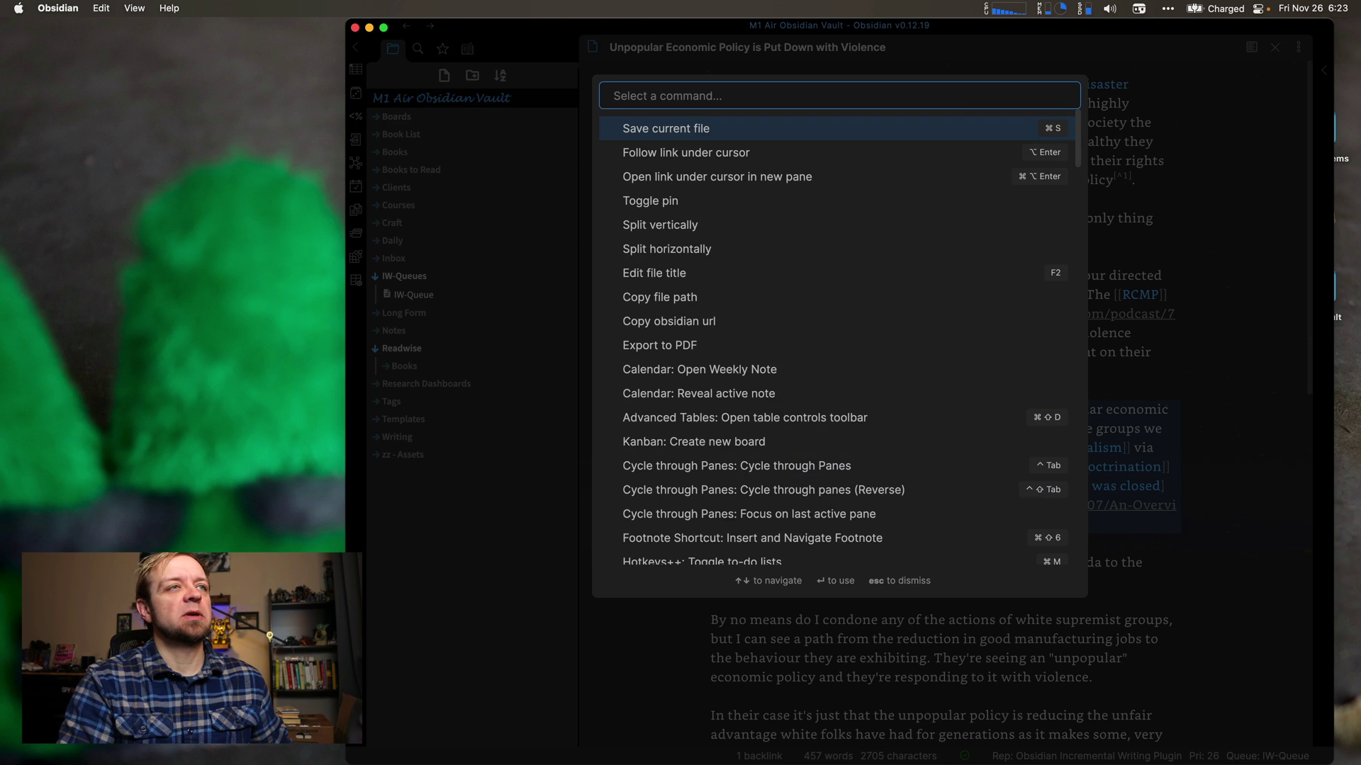
text(increme)
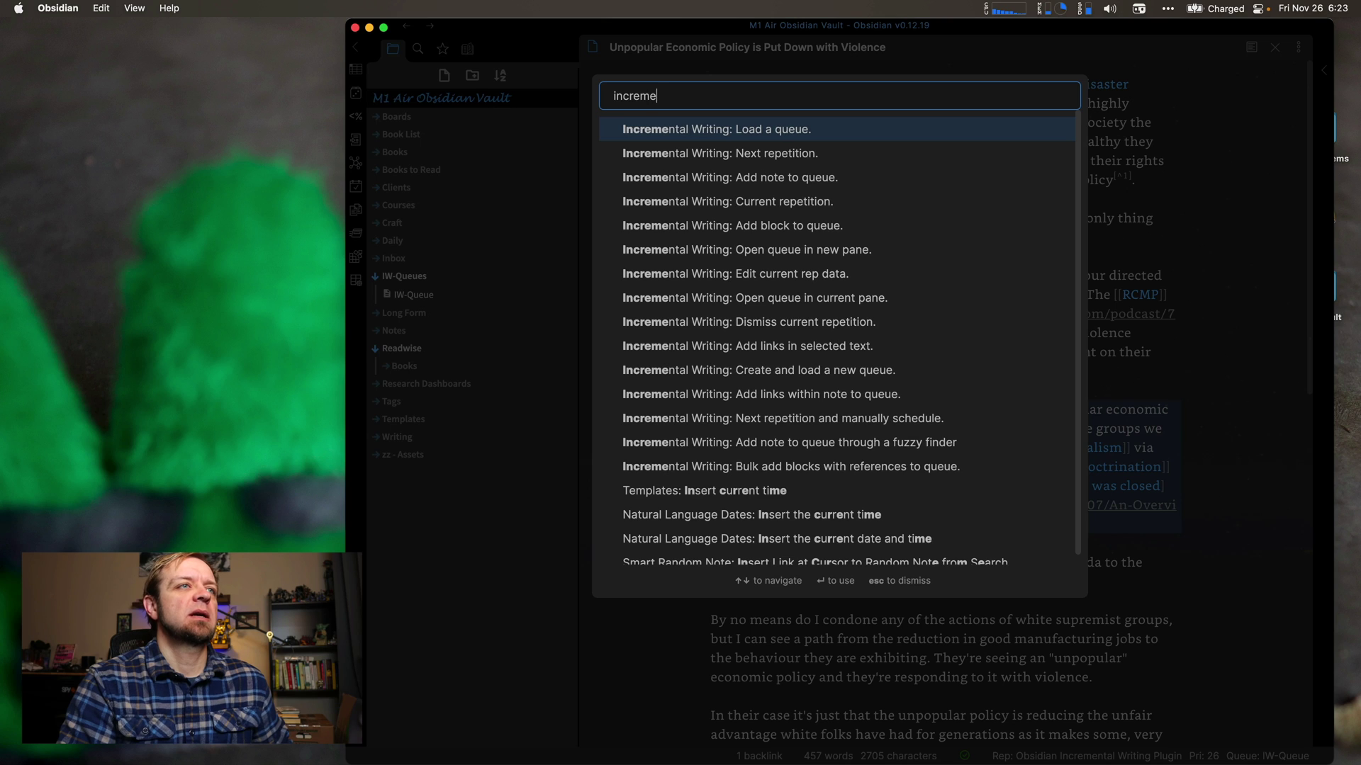
text(ntal)
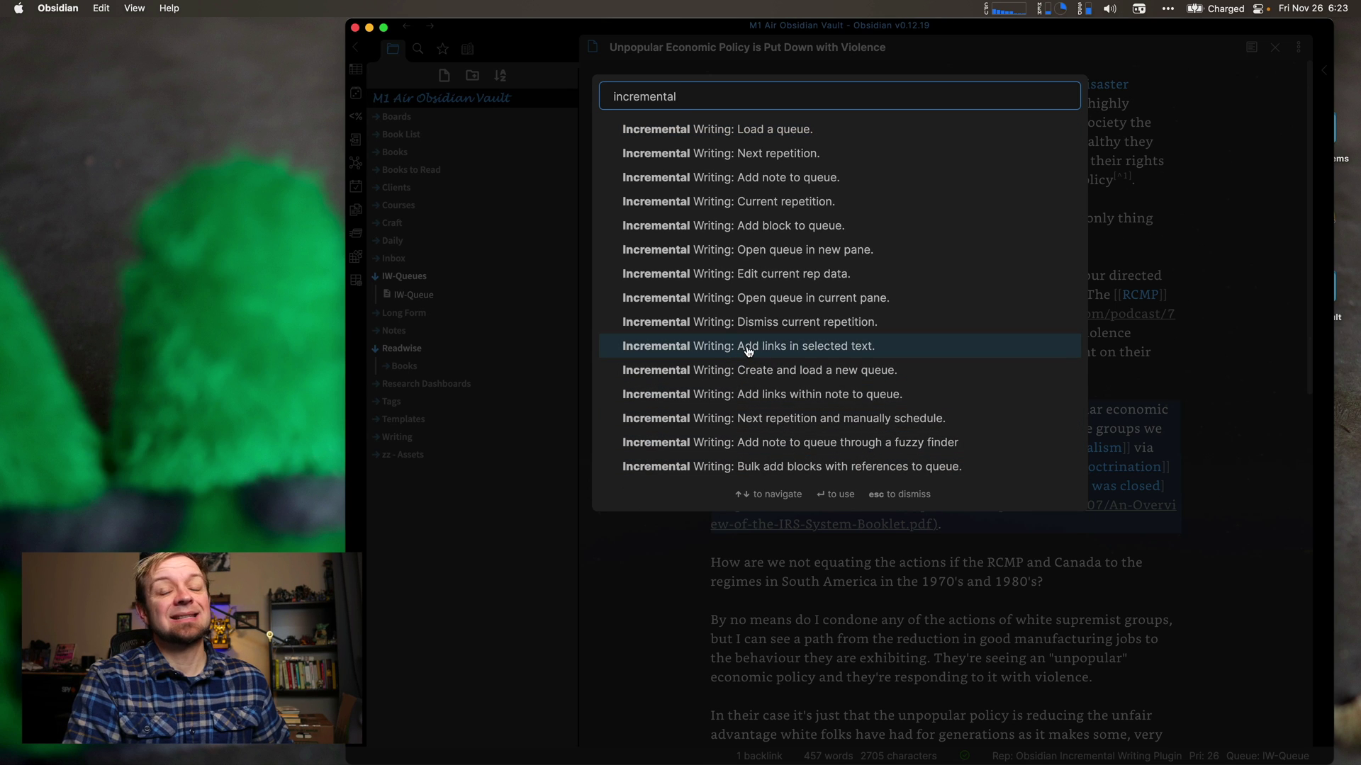
click(759, 395)
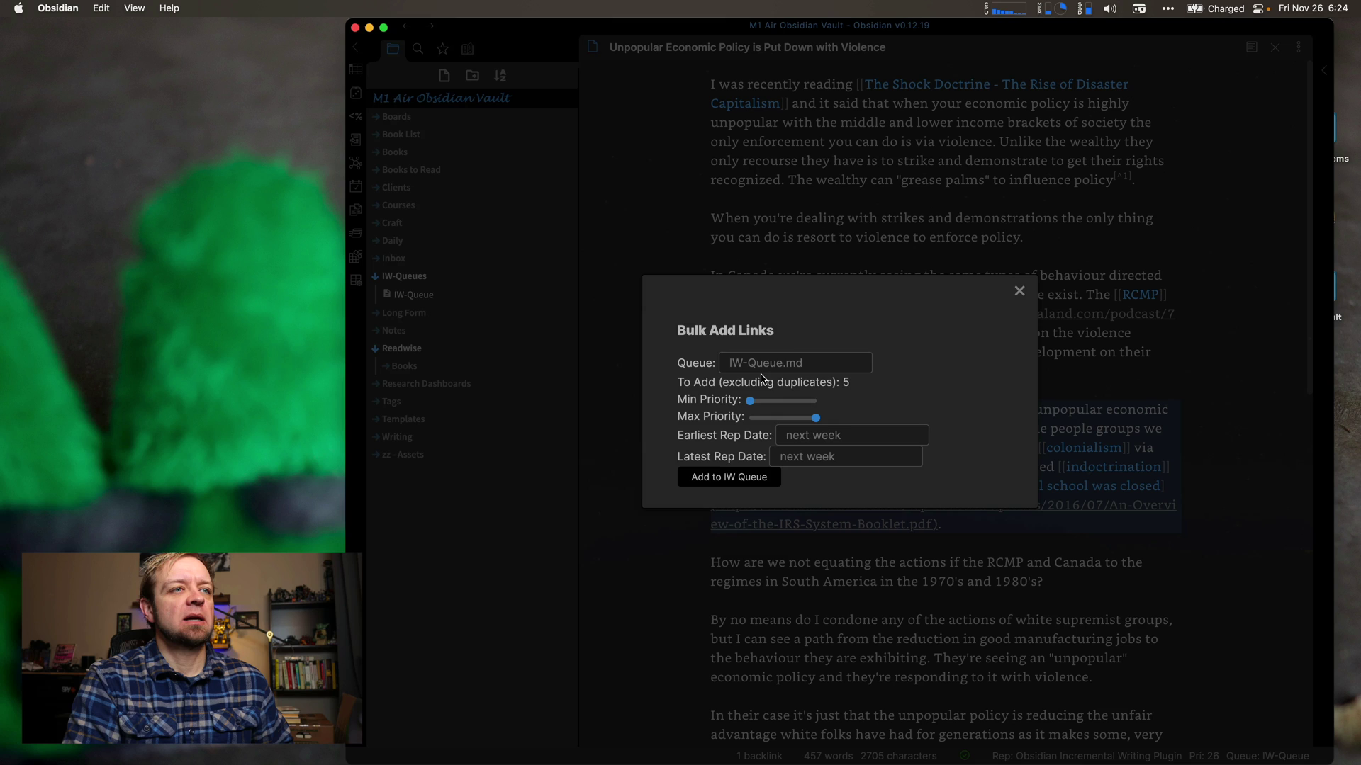
click(765, 362)
click(772, 388)
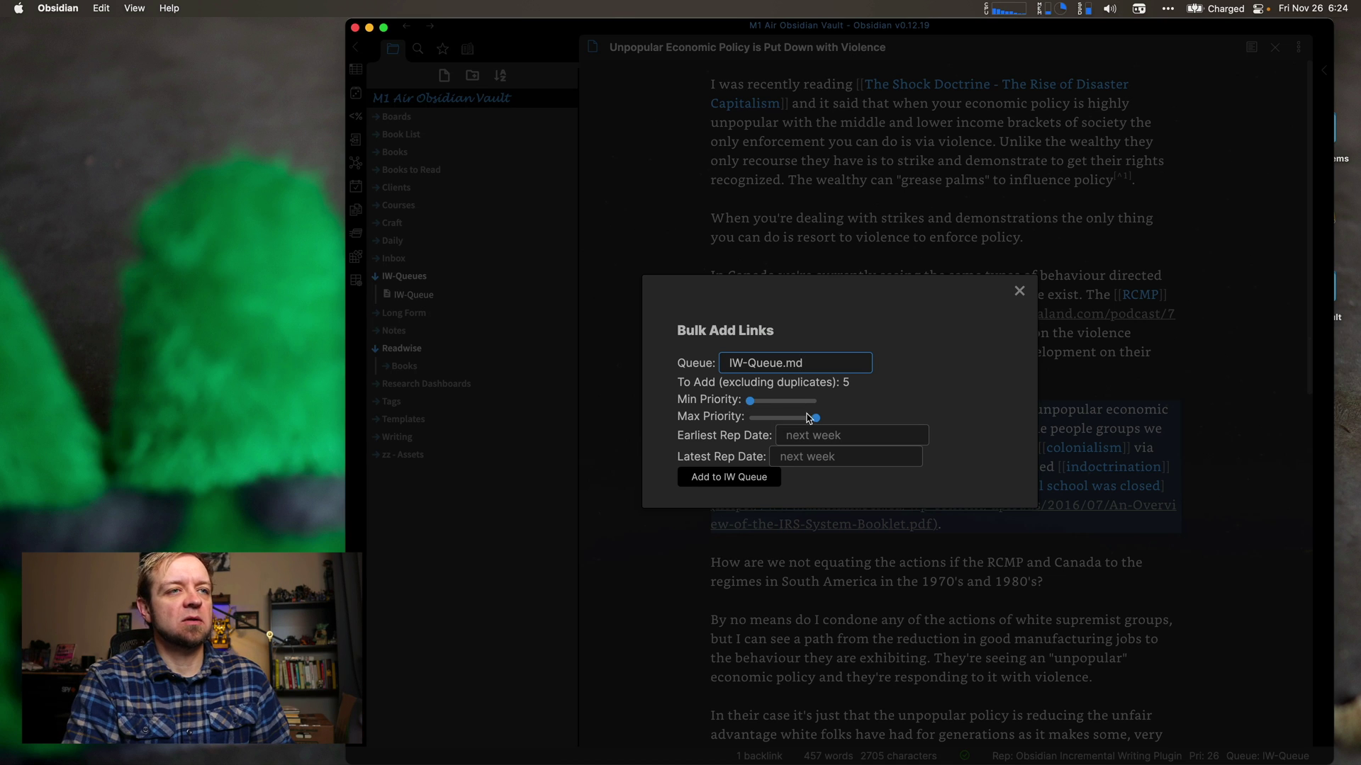
mouse_move(803, 430)
click(693, 484)
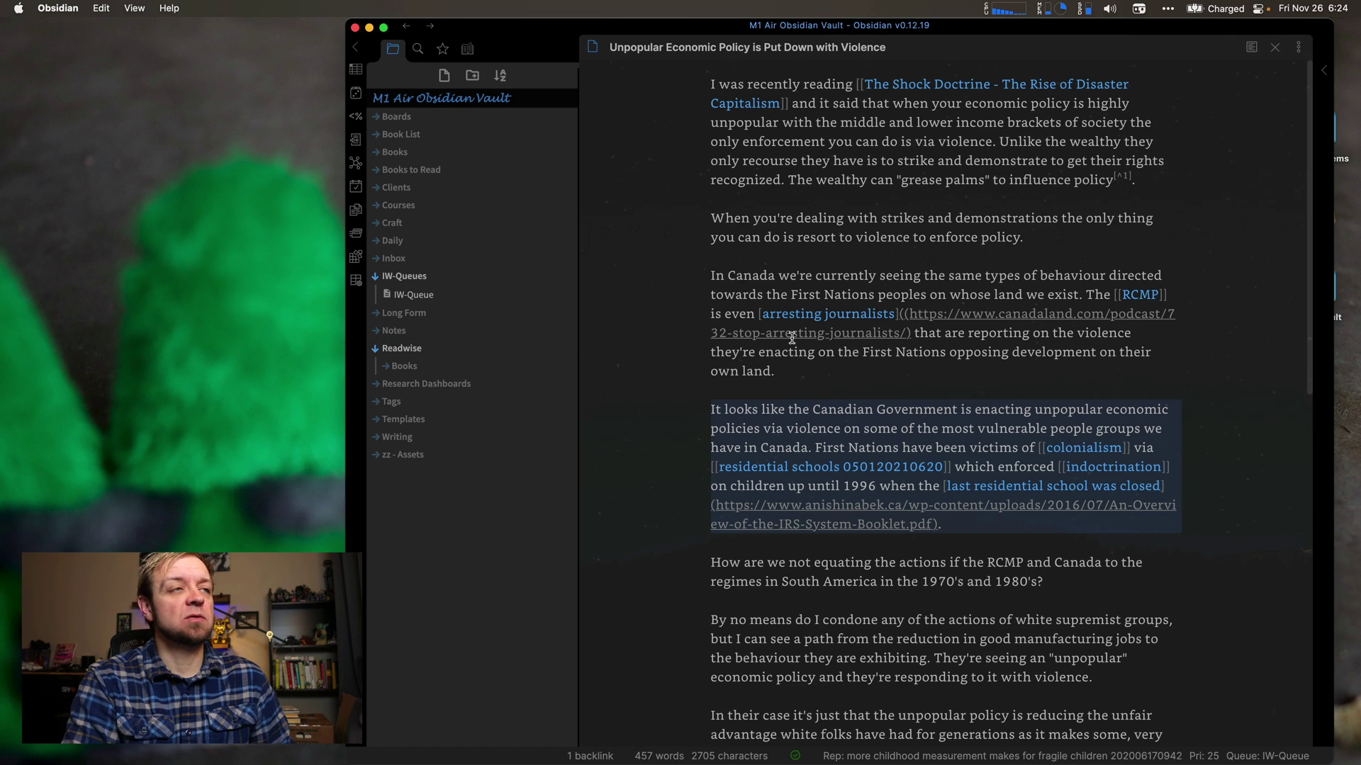
Step: Check IW-Queue via the RCMP link and back, then expand and collapse the Writing folder
click(434, 302)
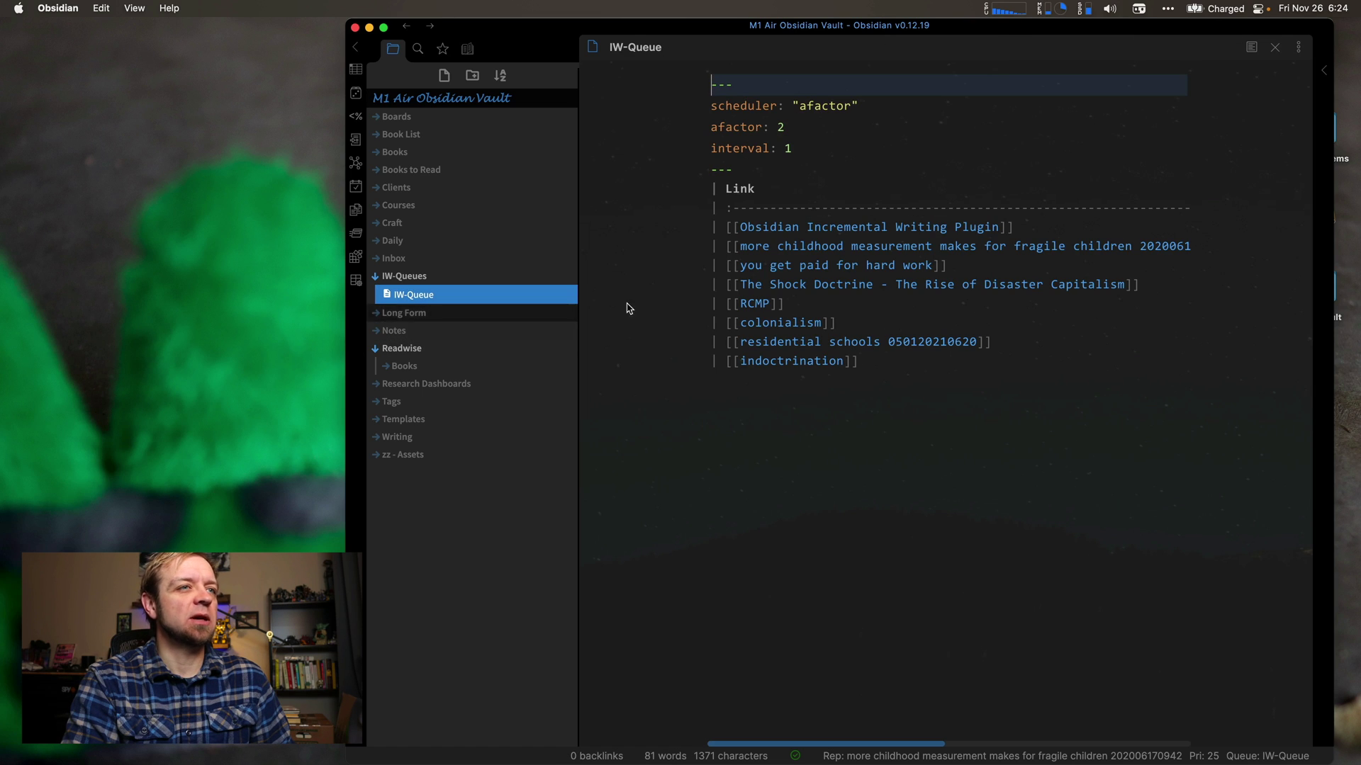
click(751, 303)
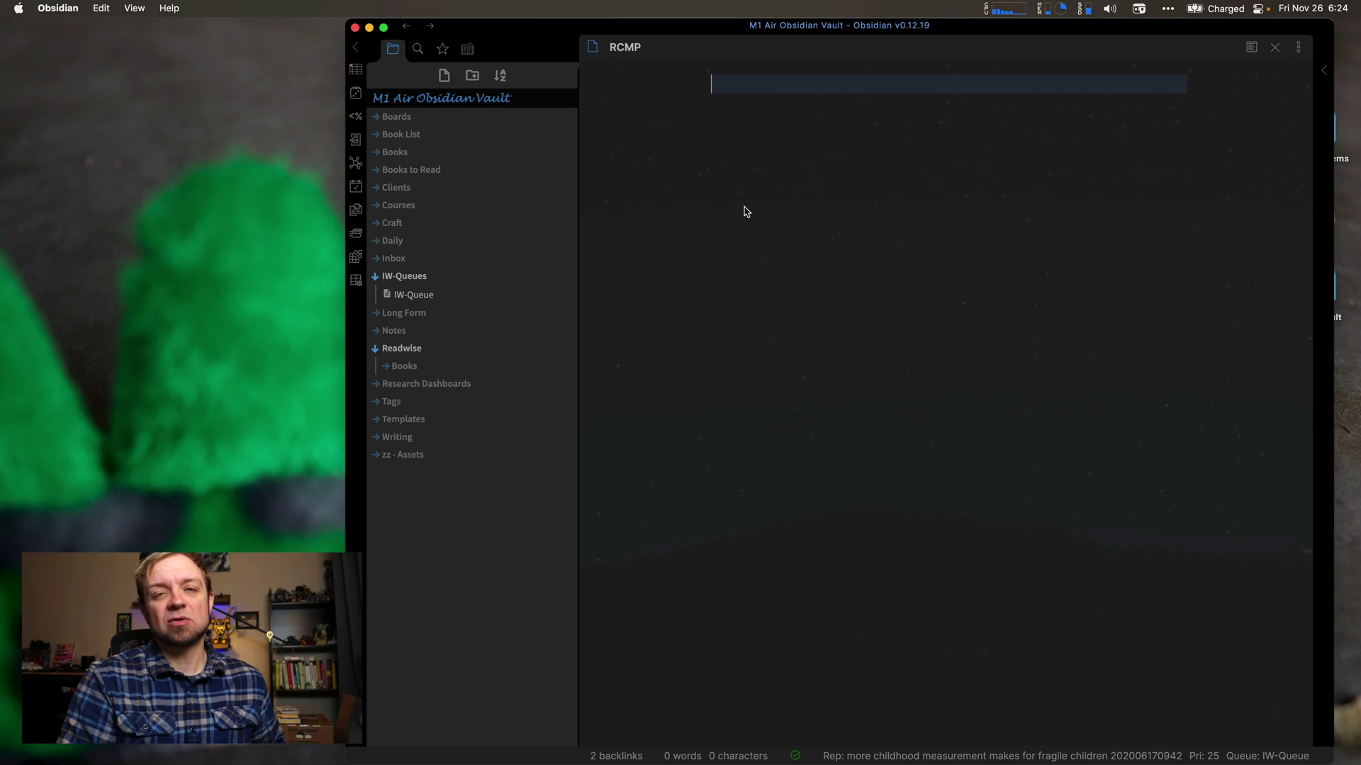
key(super+alt+Left)
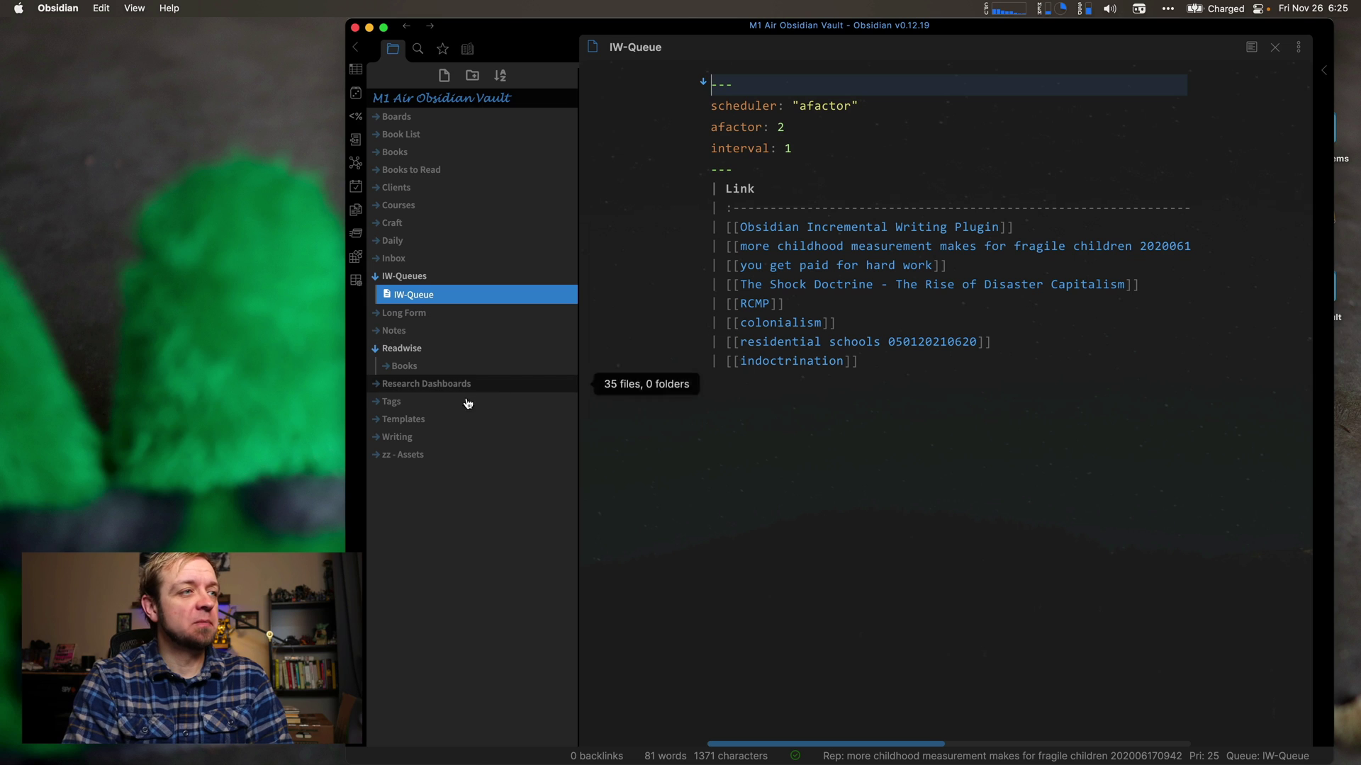
click(376, 439)
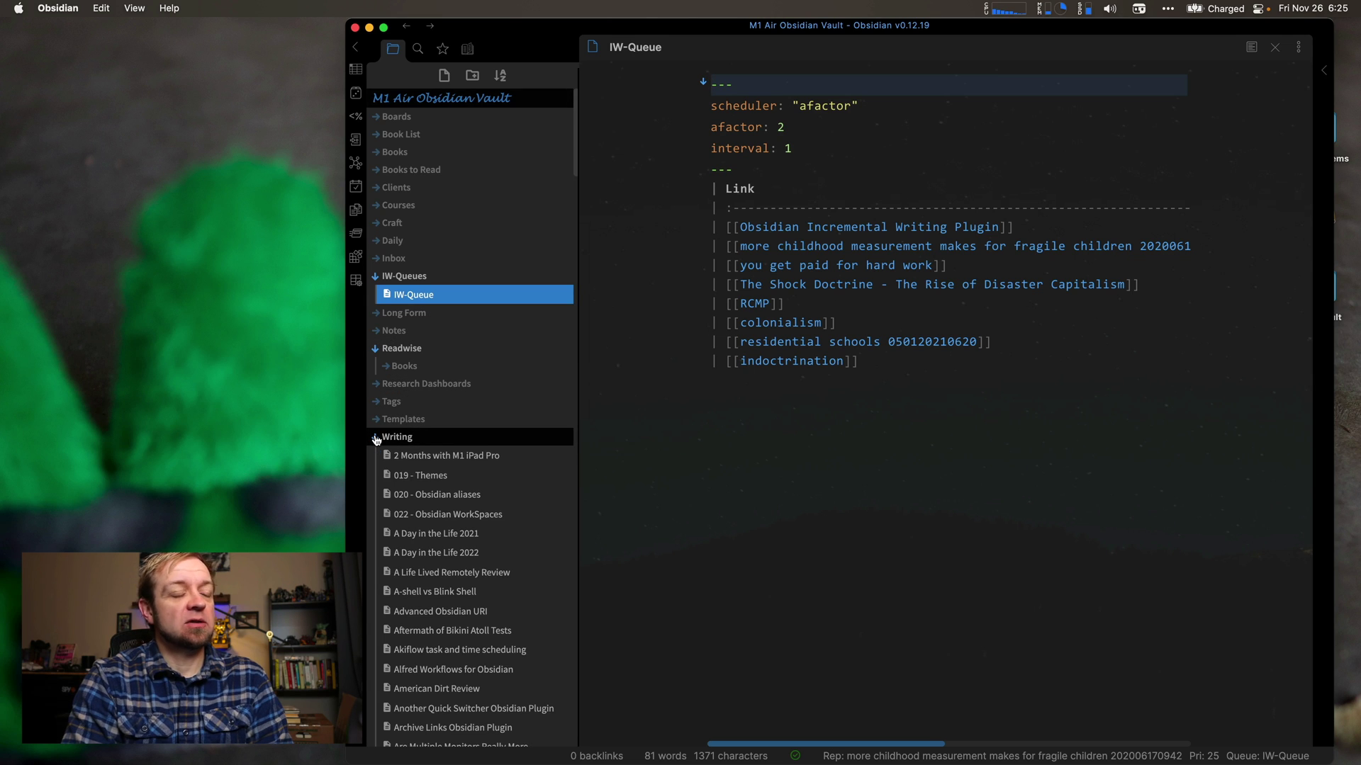
click(376, 438)
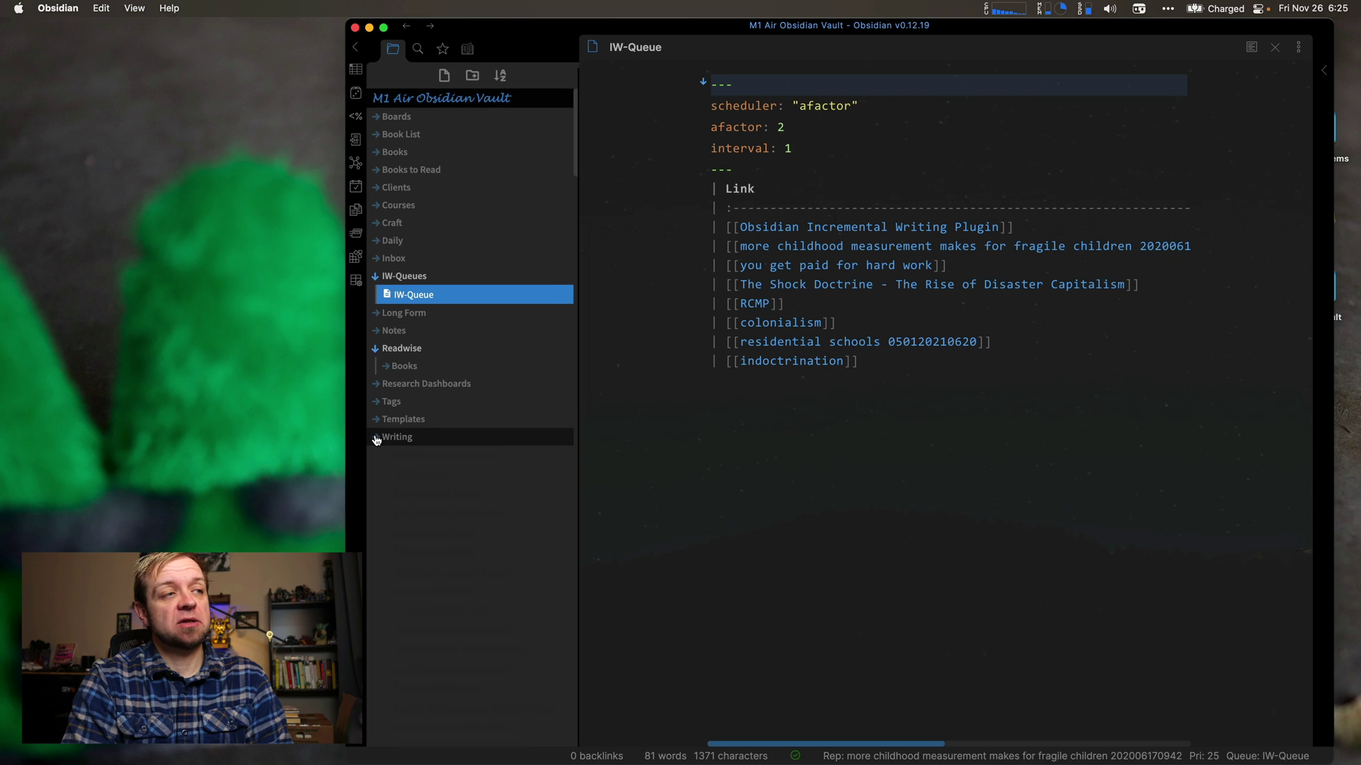
right_click(410, 369)
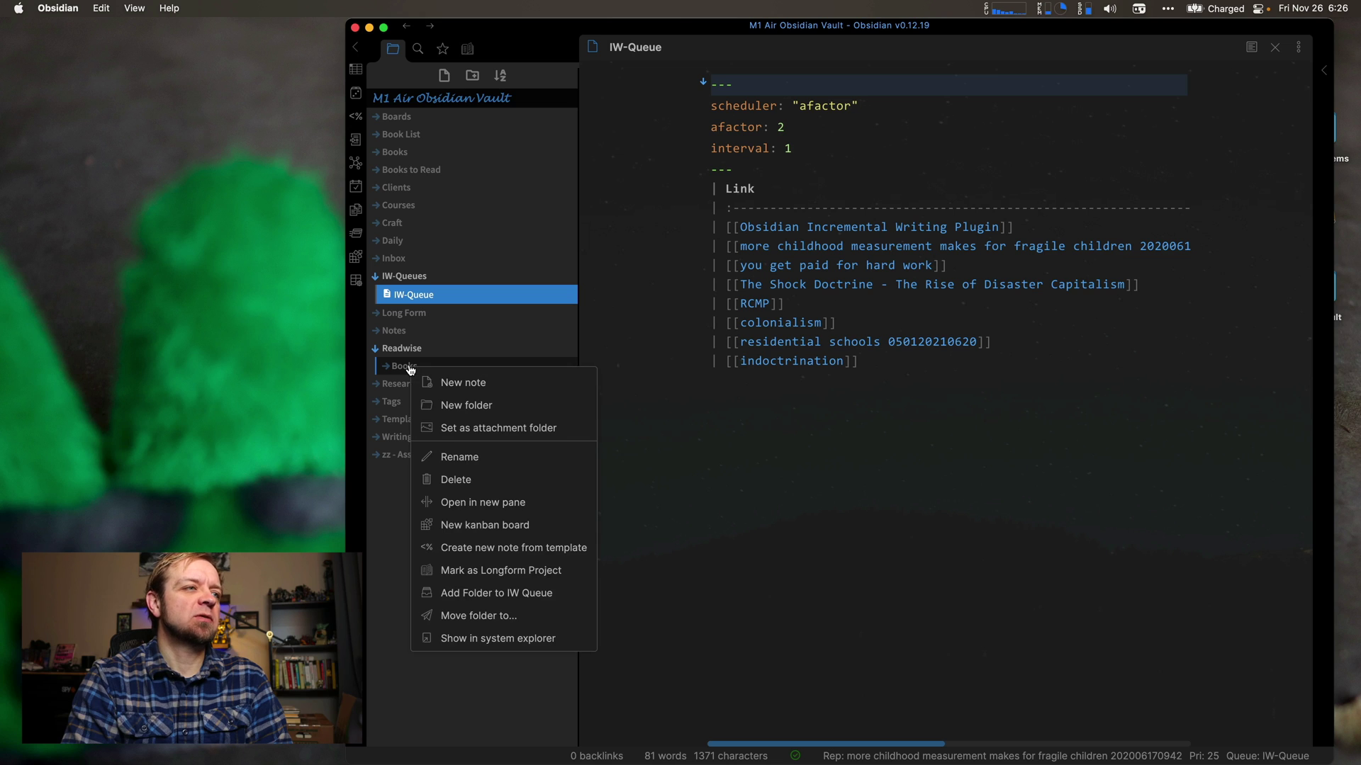
click(538, 593)
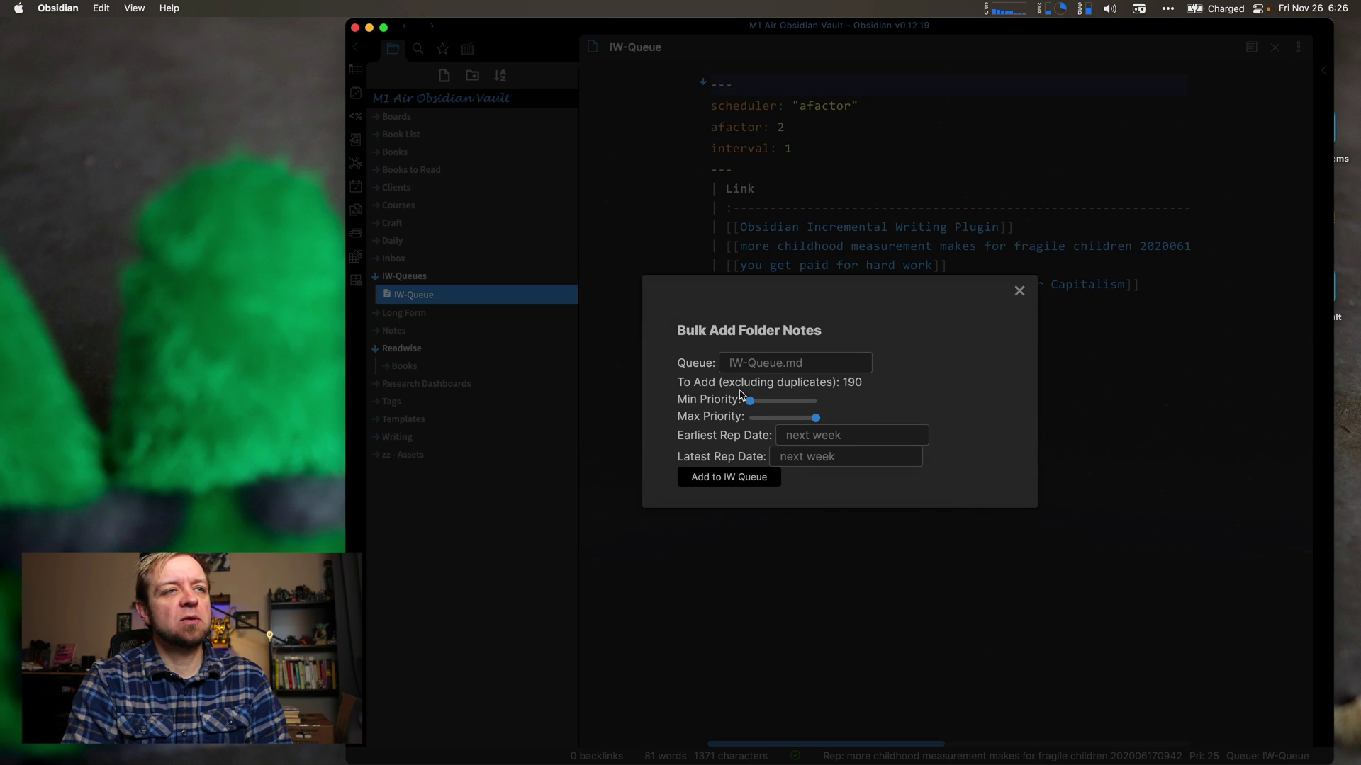
click(768, 389)
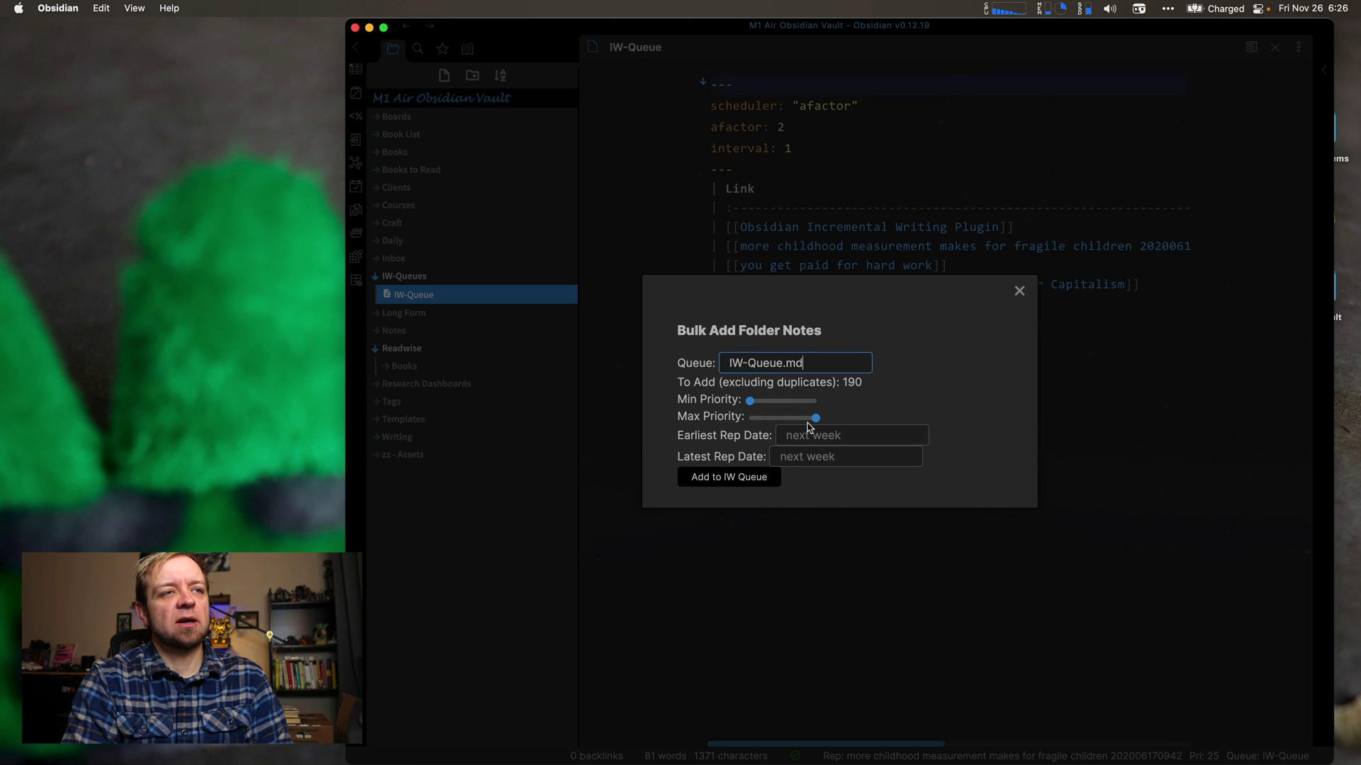
click(735, 480)
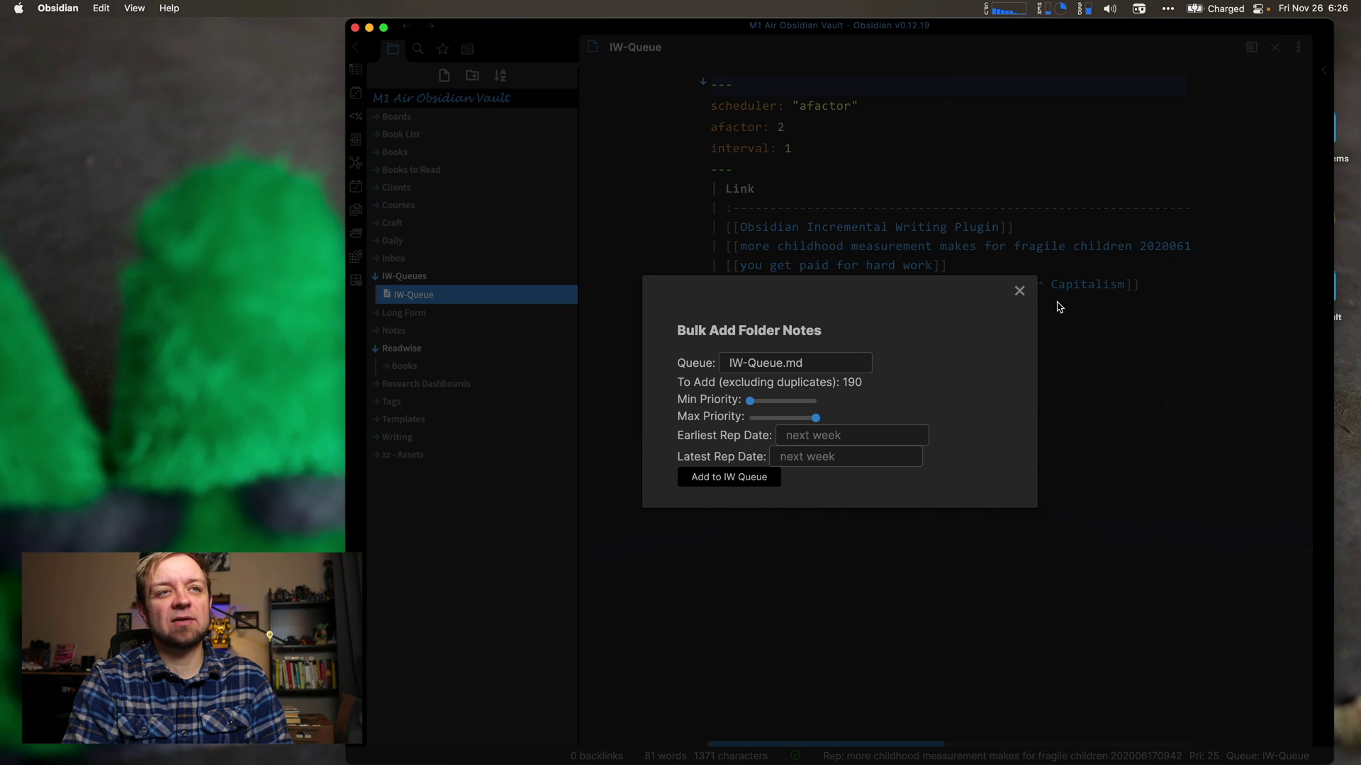
click(1020, 292)
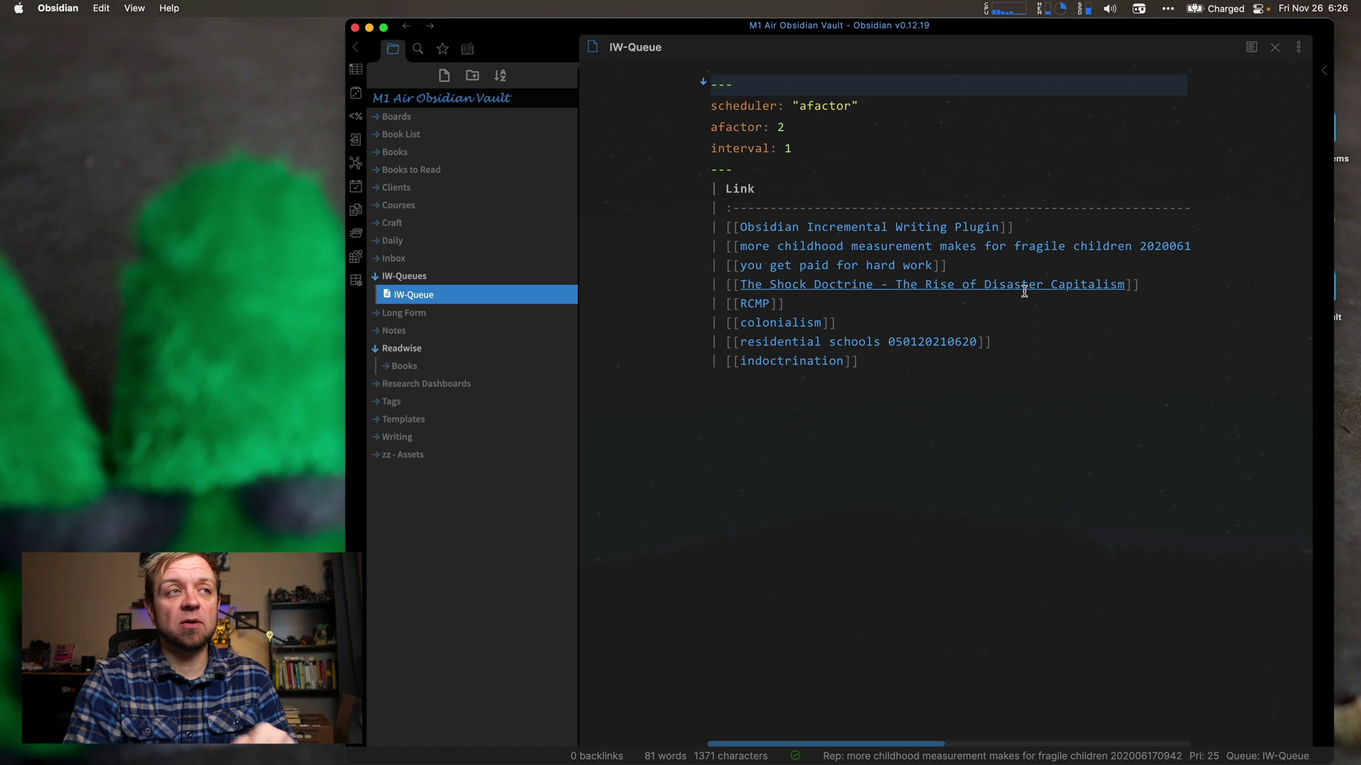
Step: Search the vault for 'path:Tags community'
scroll(1024, 291, right, 5)
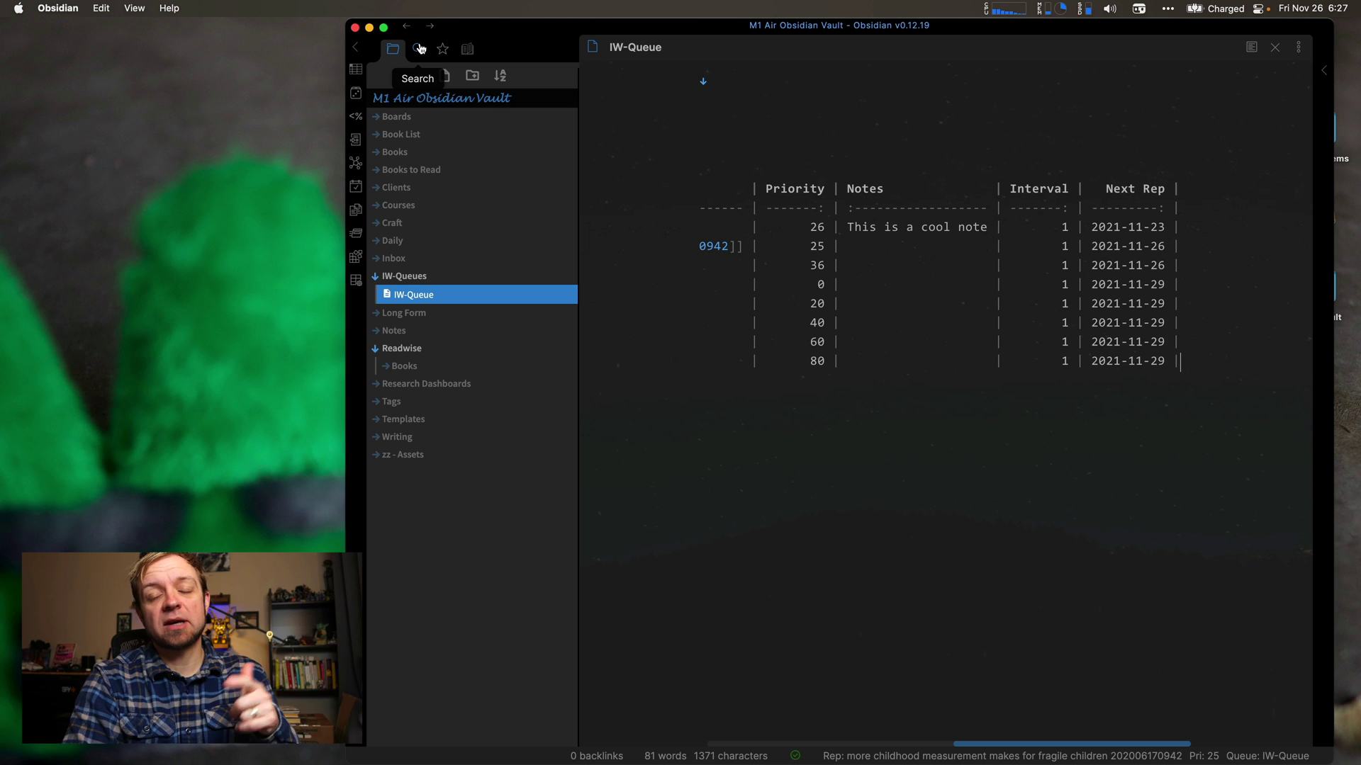
click(420, 48)
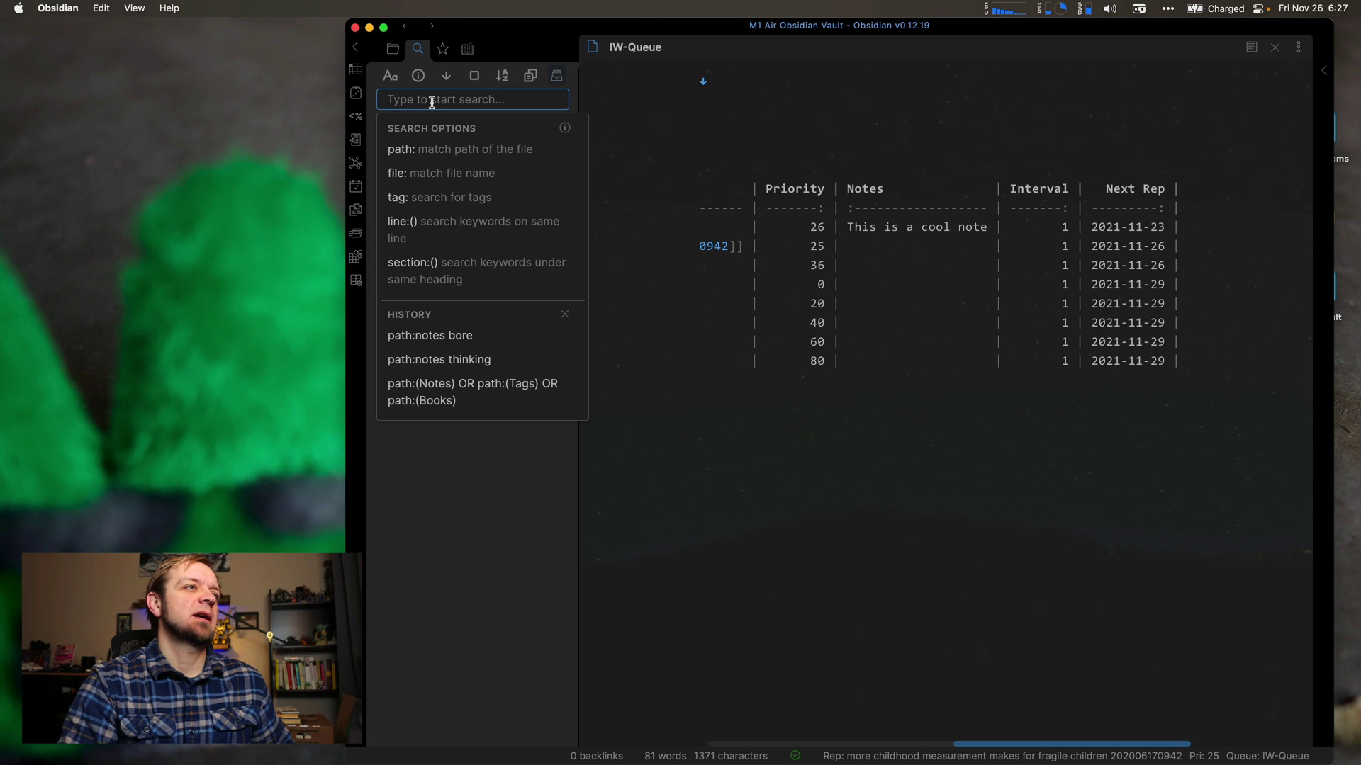
text(pat)
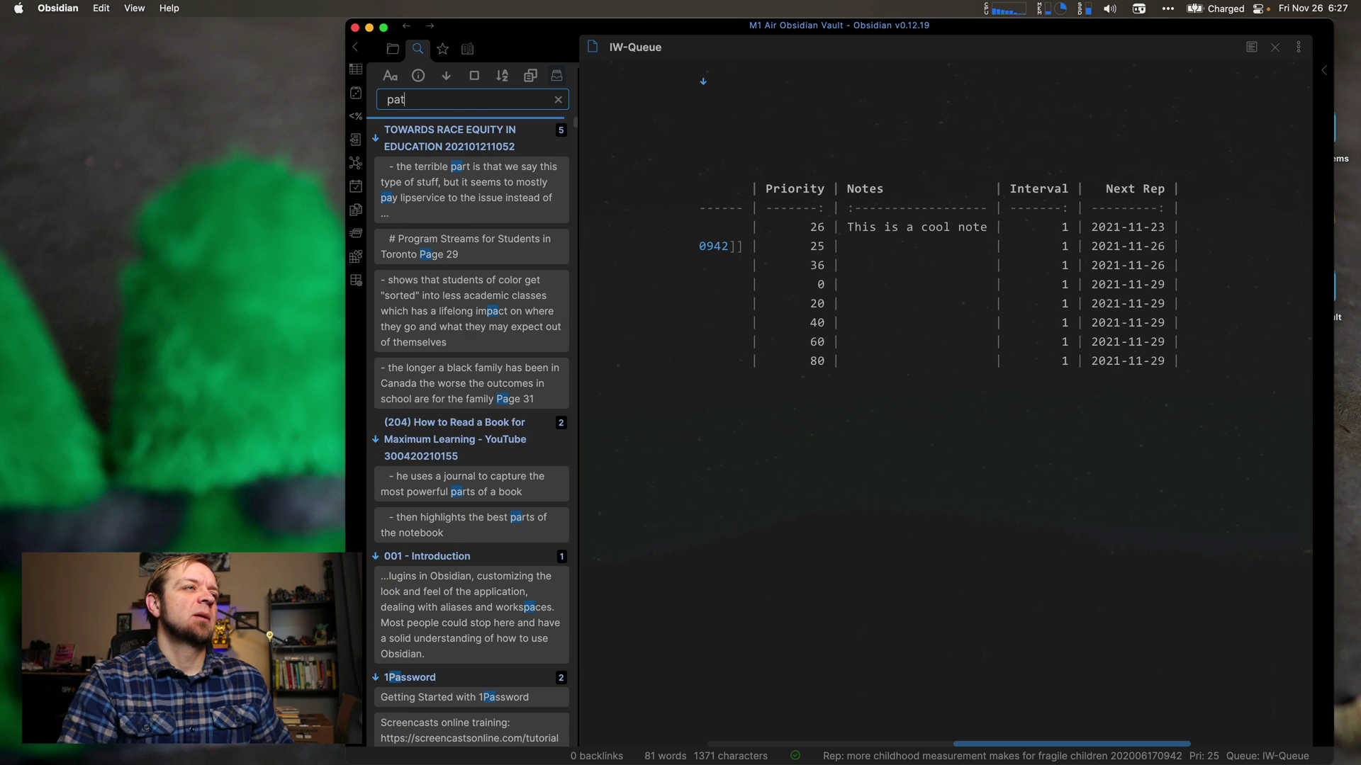
text(h:Tags)
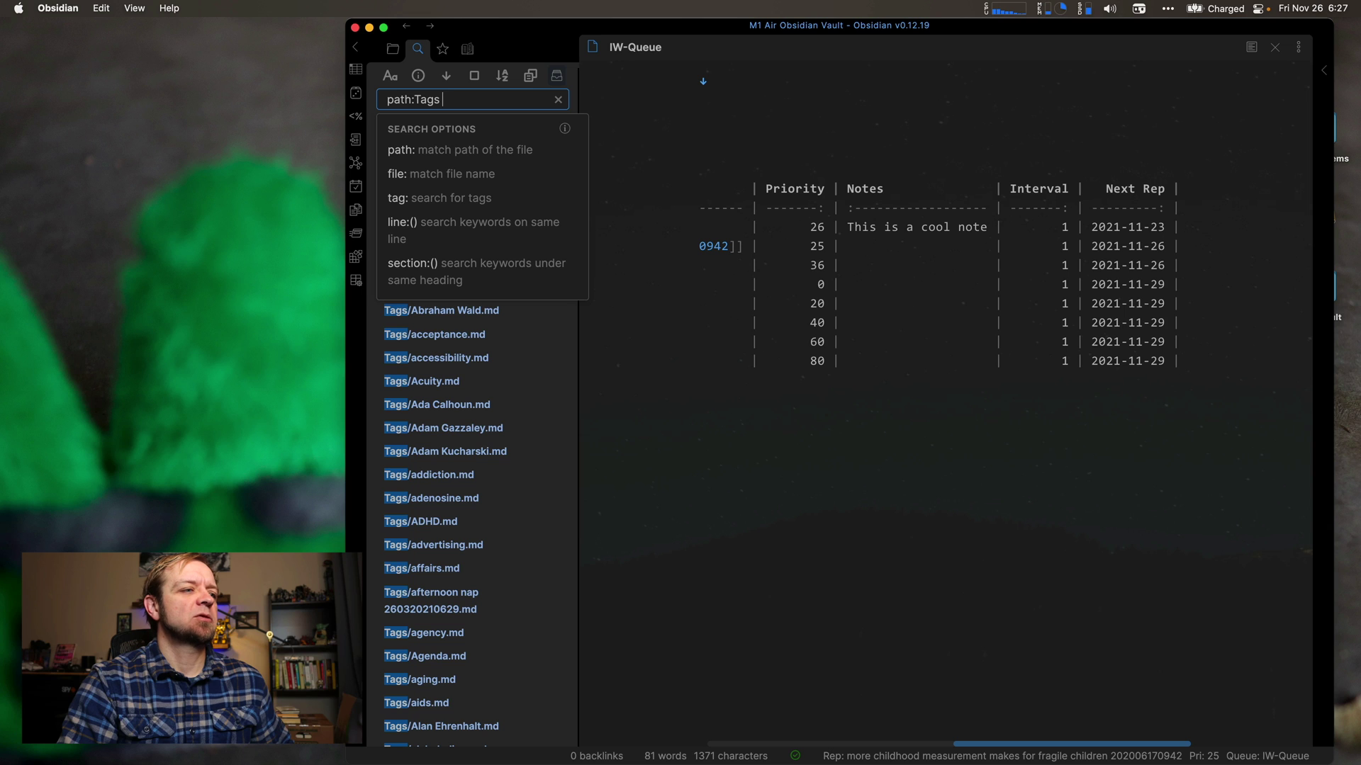
text( commu)
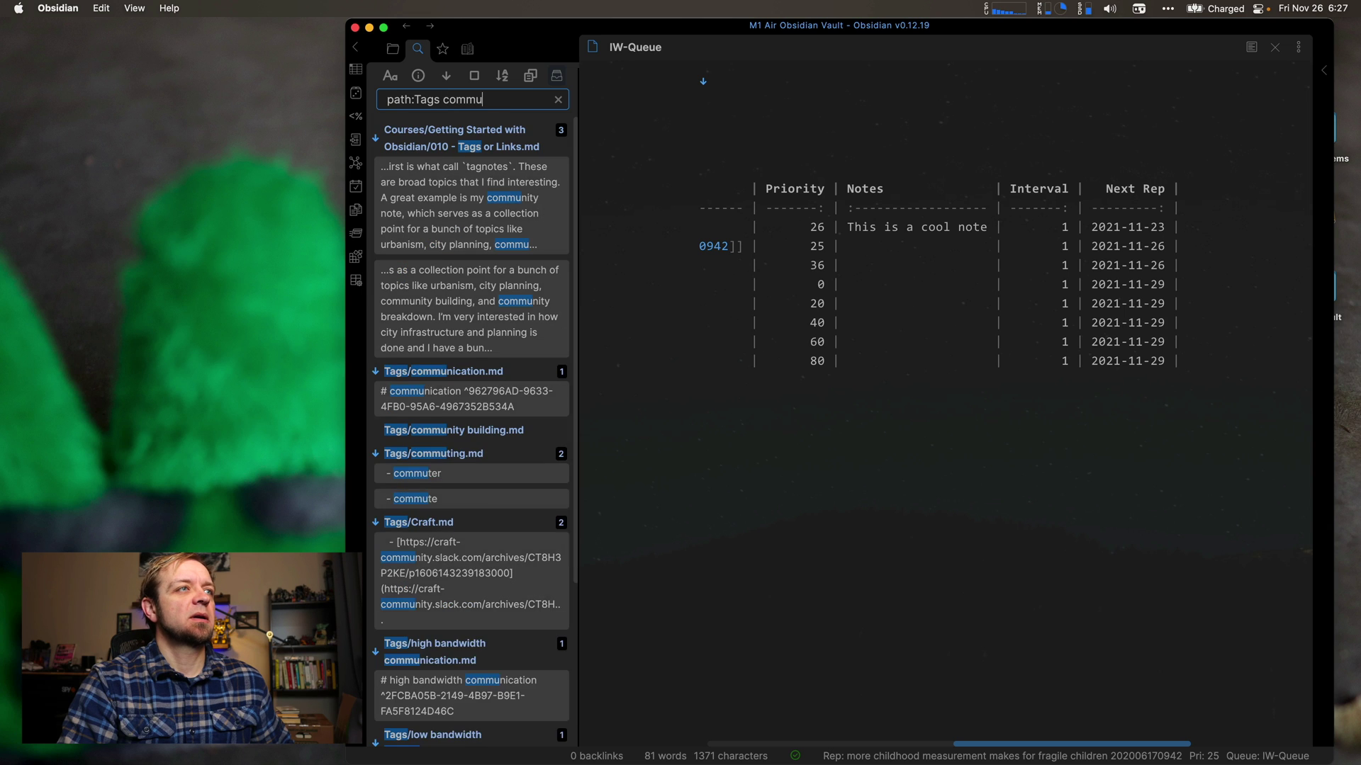
text(nity)
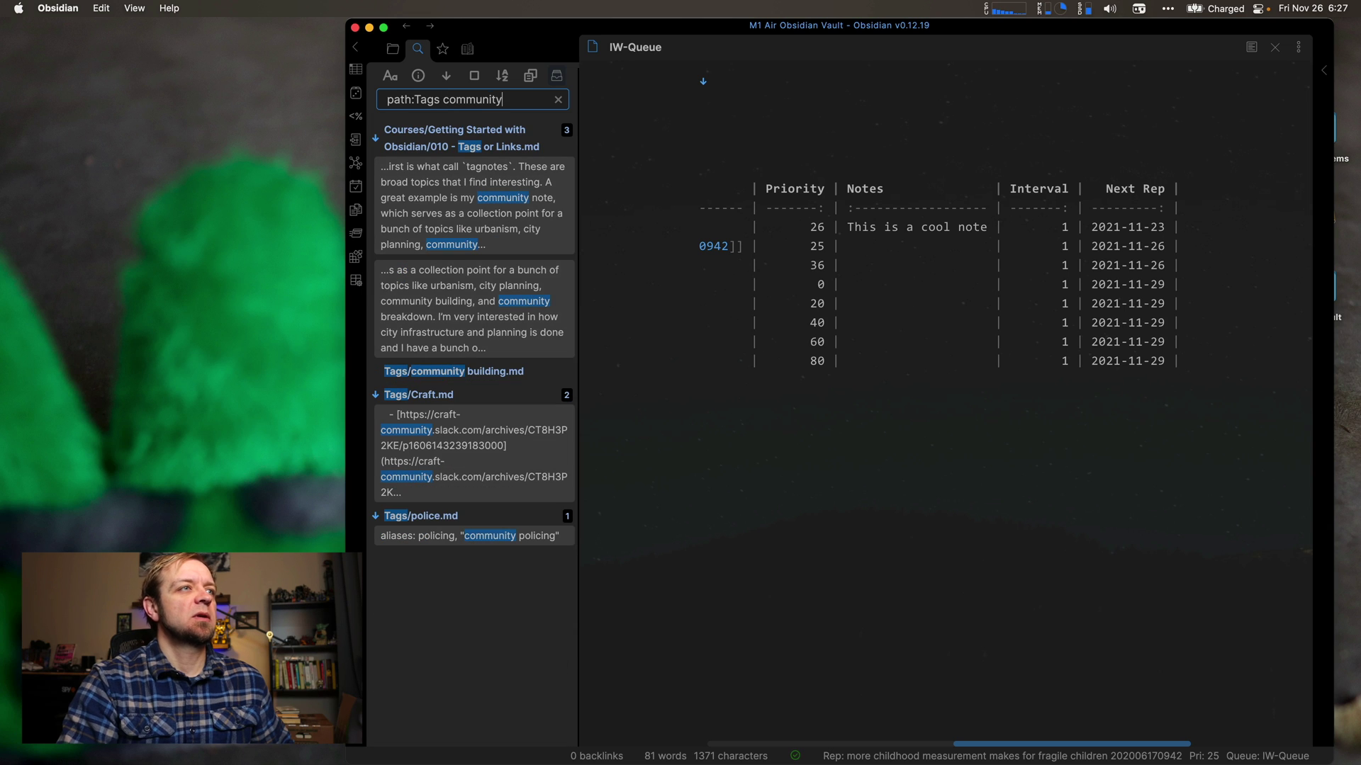
Step: Add the four 'path:Tags community' search results to IW-Queue.md
click(417, 76)
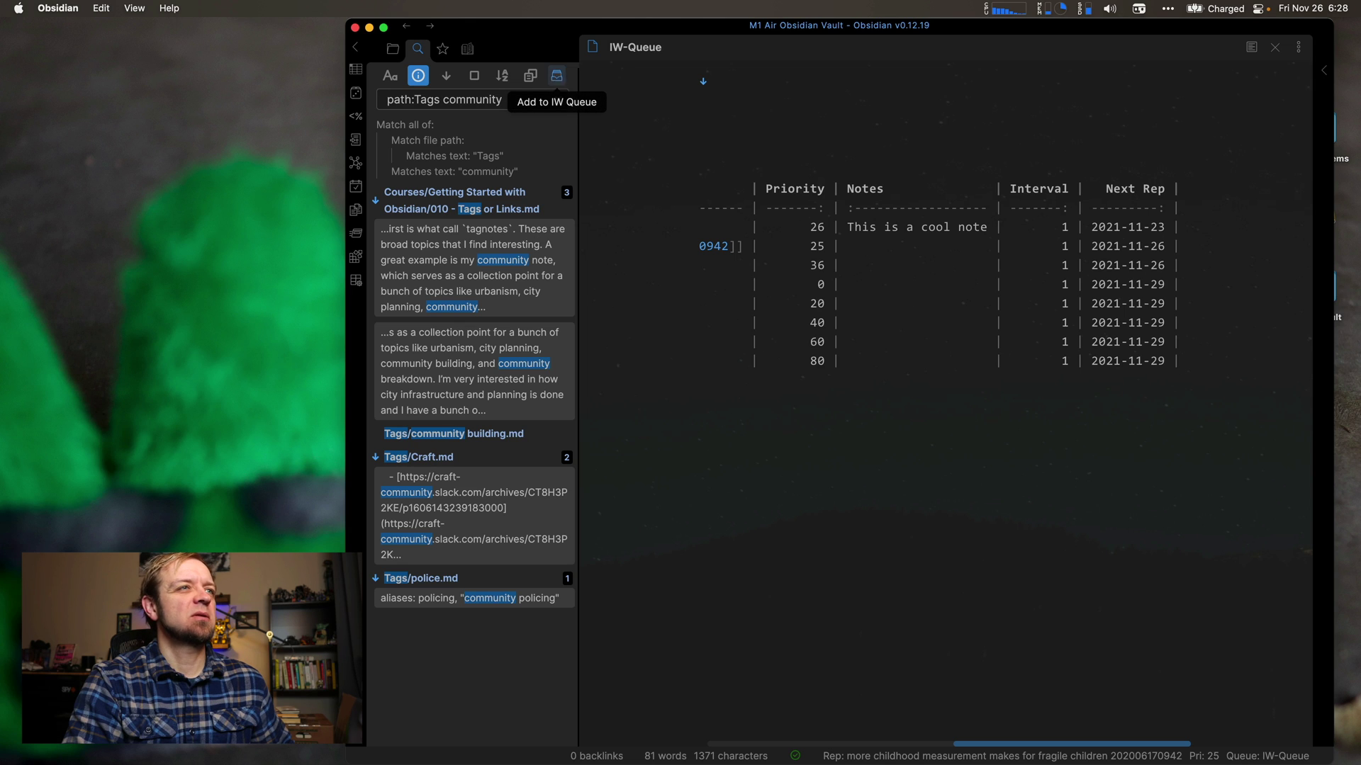
click(558, 79)
click(739, 363)
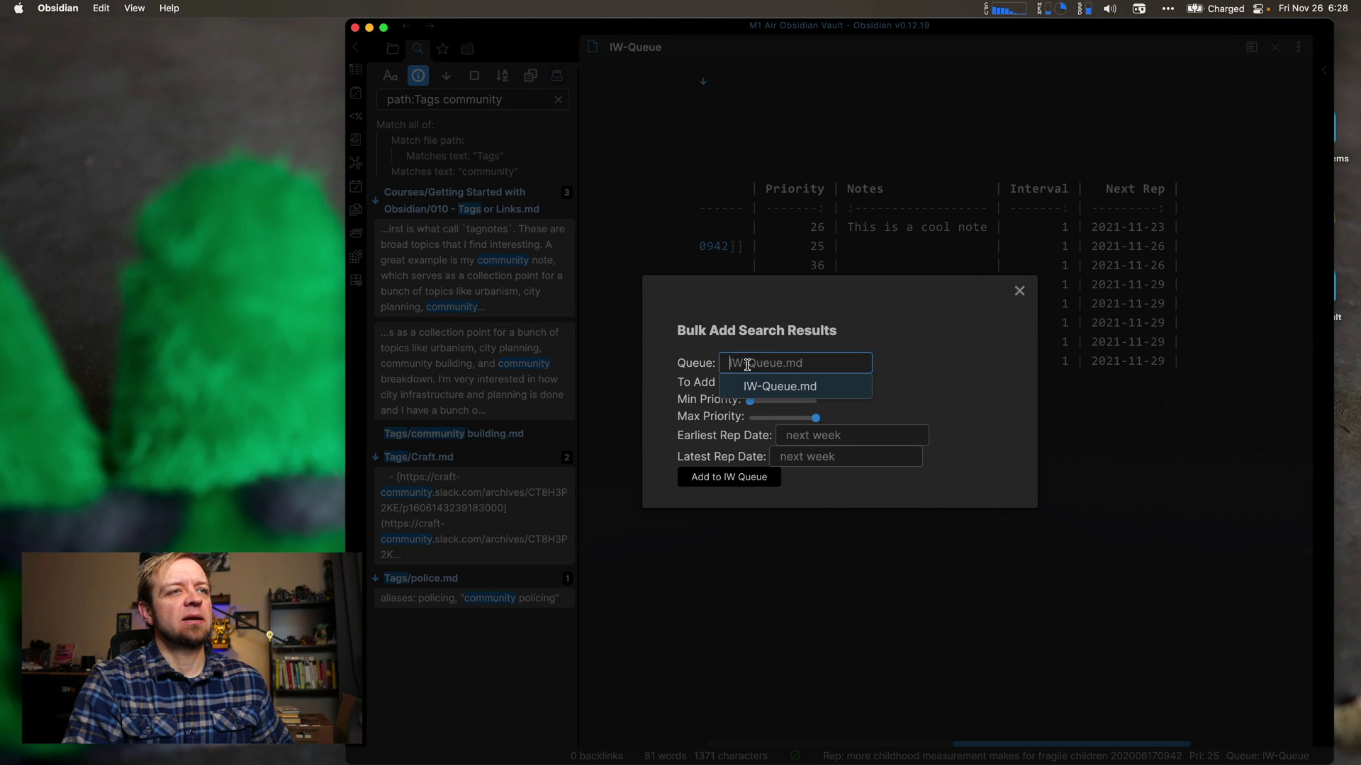
click(753, 388)
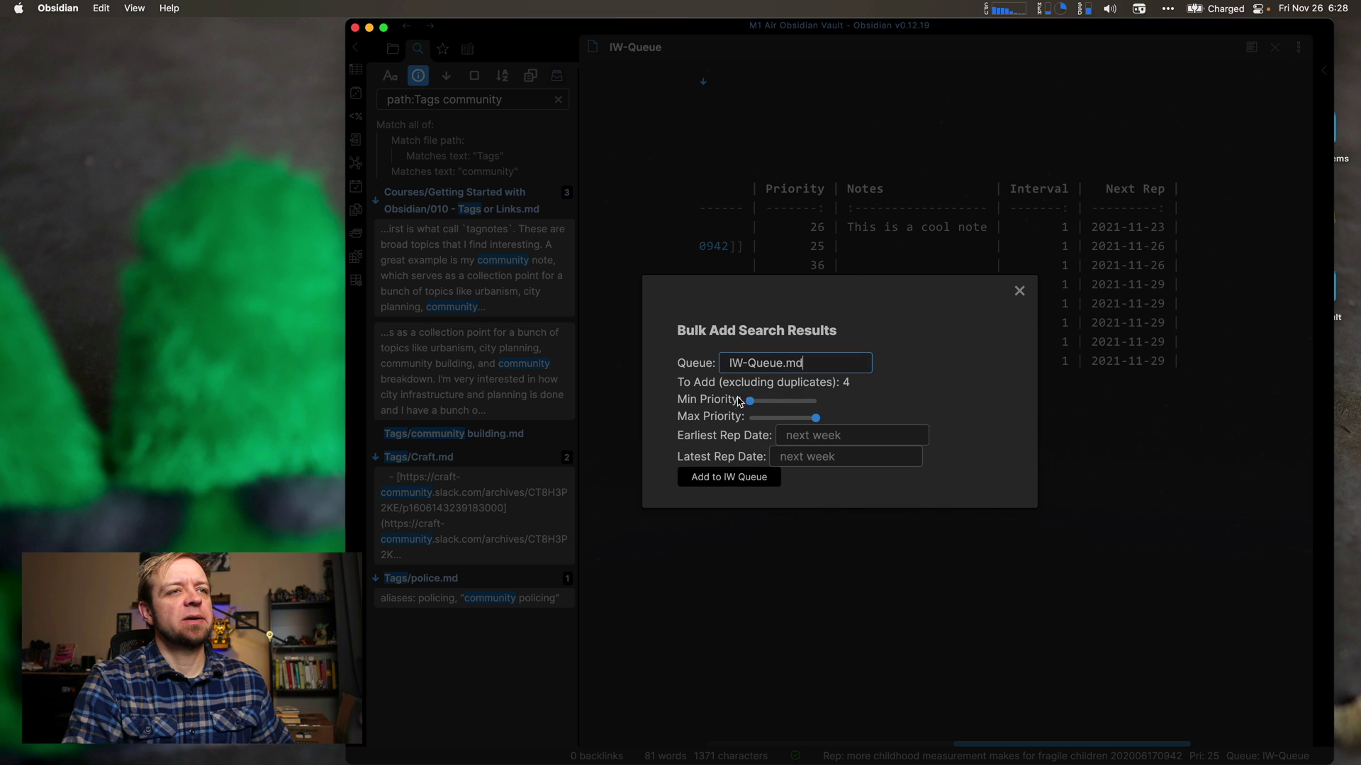
click(694, 478)
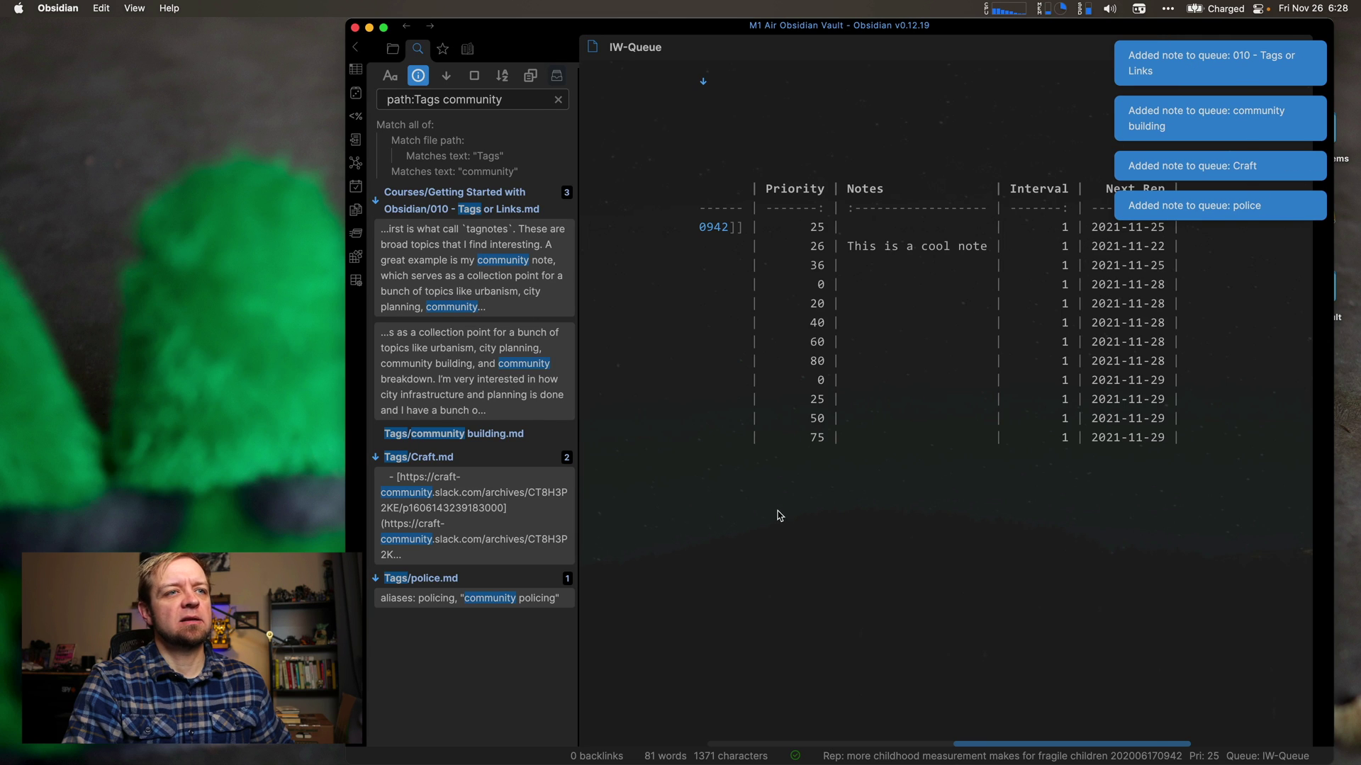
click(779, 513)
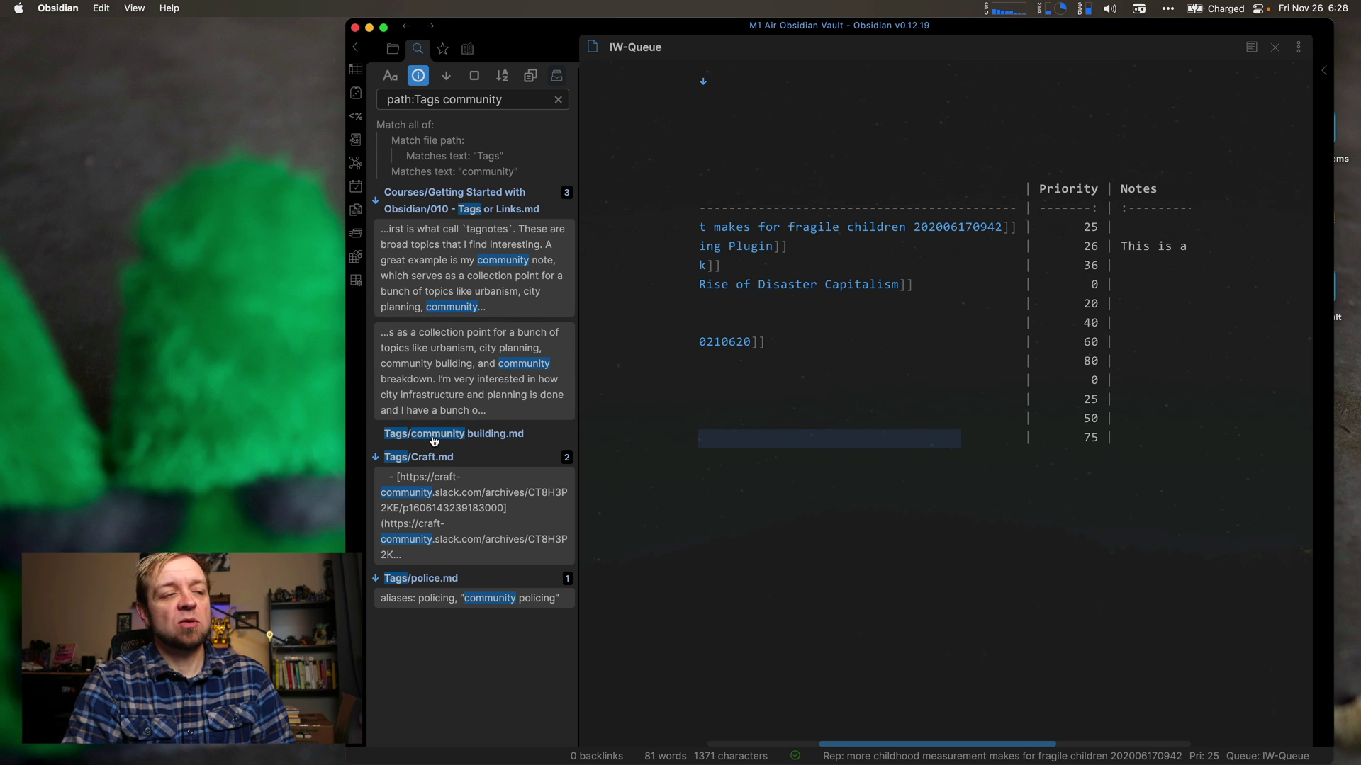
mouse_move(412, 496)
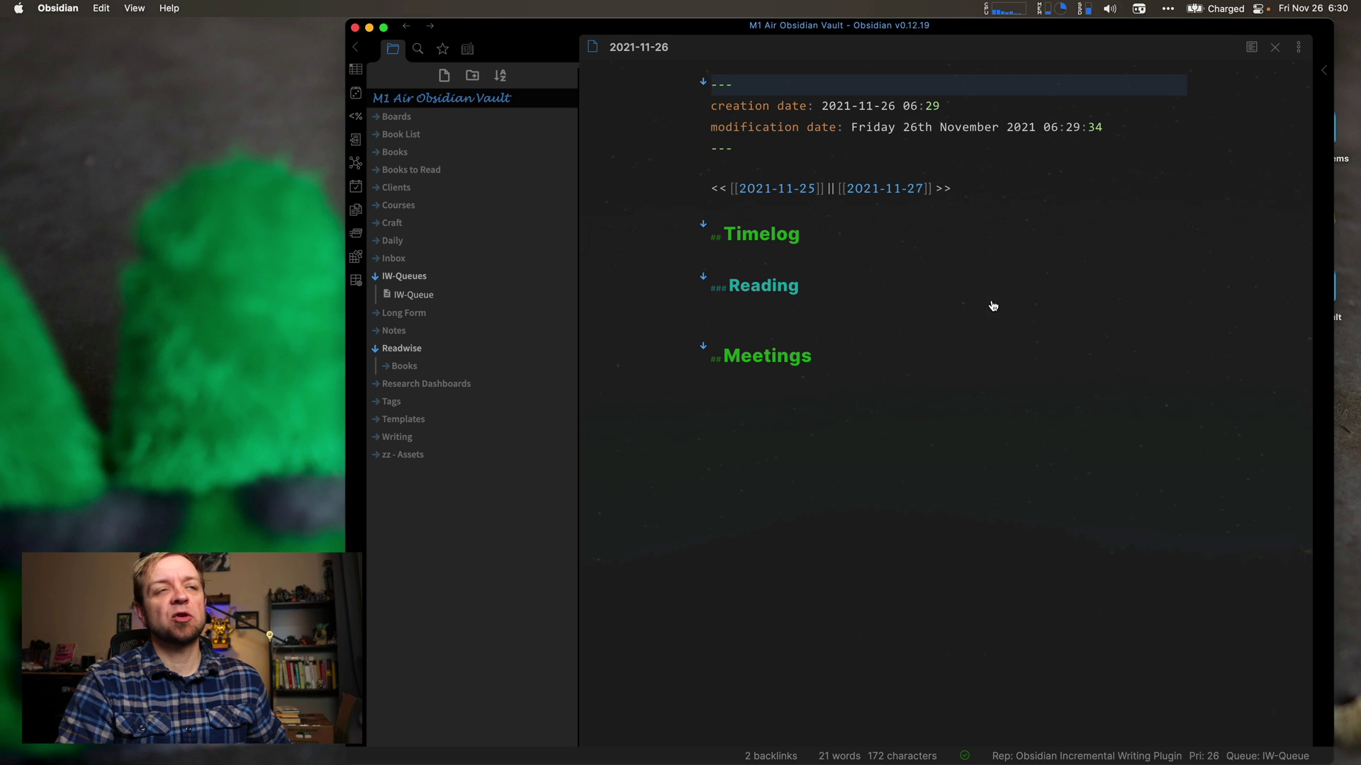
Step: Run Incremental Writing: Load a queue and load IW-Queue.md as the active queue
key(super+p)
text(cri)
key(BackSpace)
key(BackSpace)
key(BackSpace)
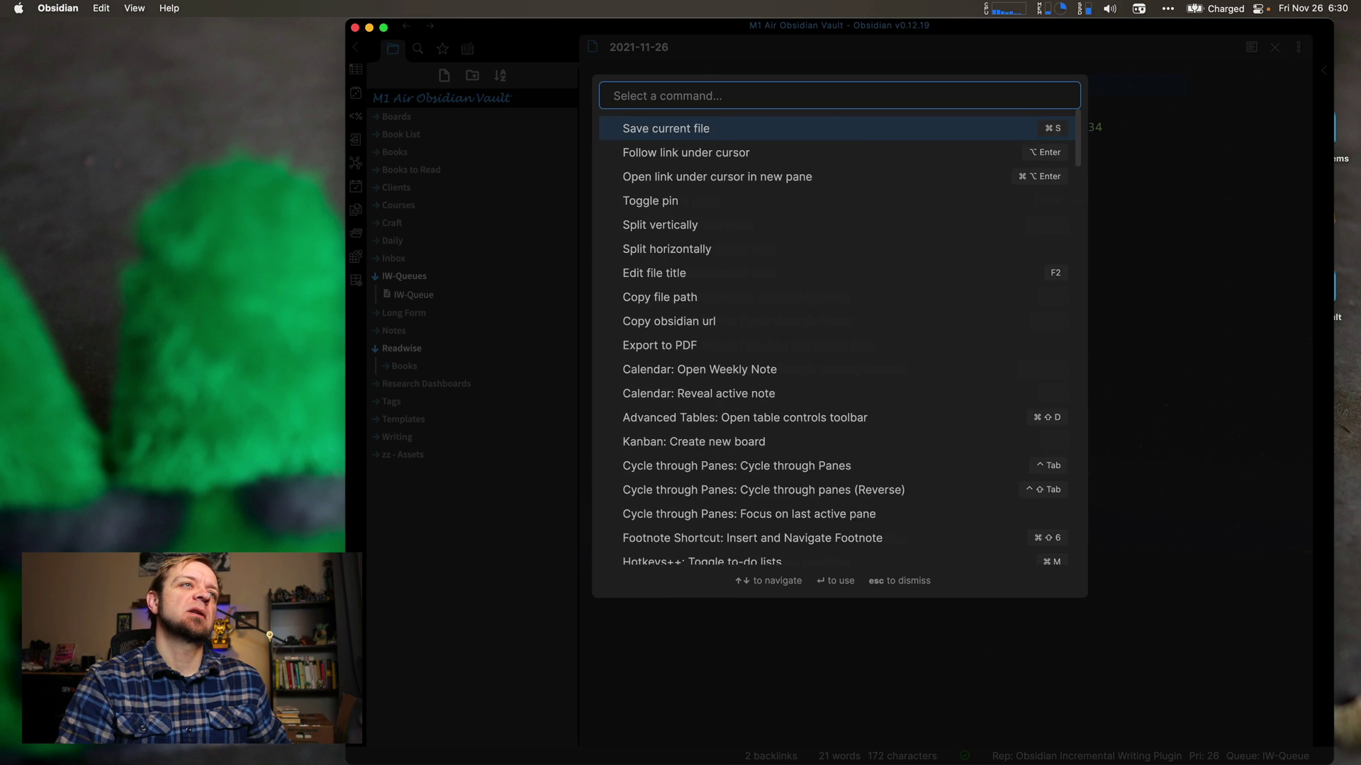
text(increment)
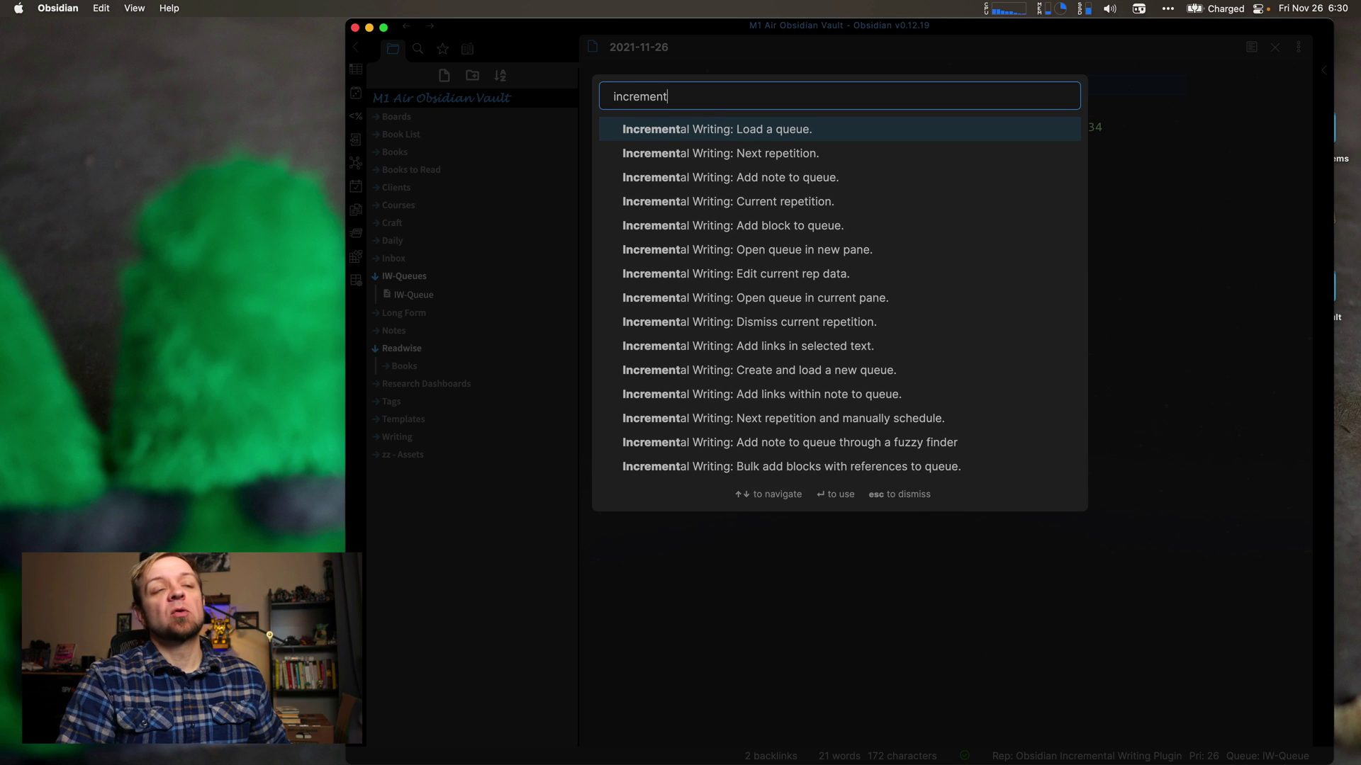
key(Return)
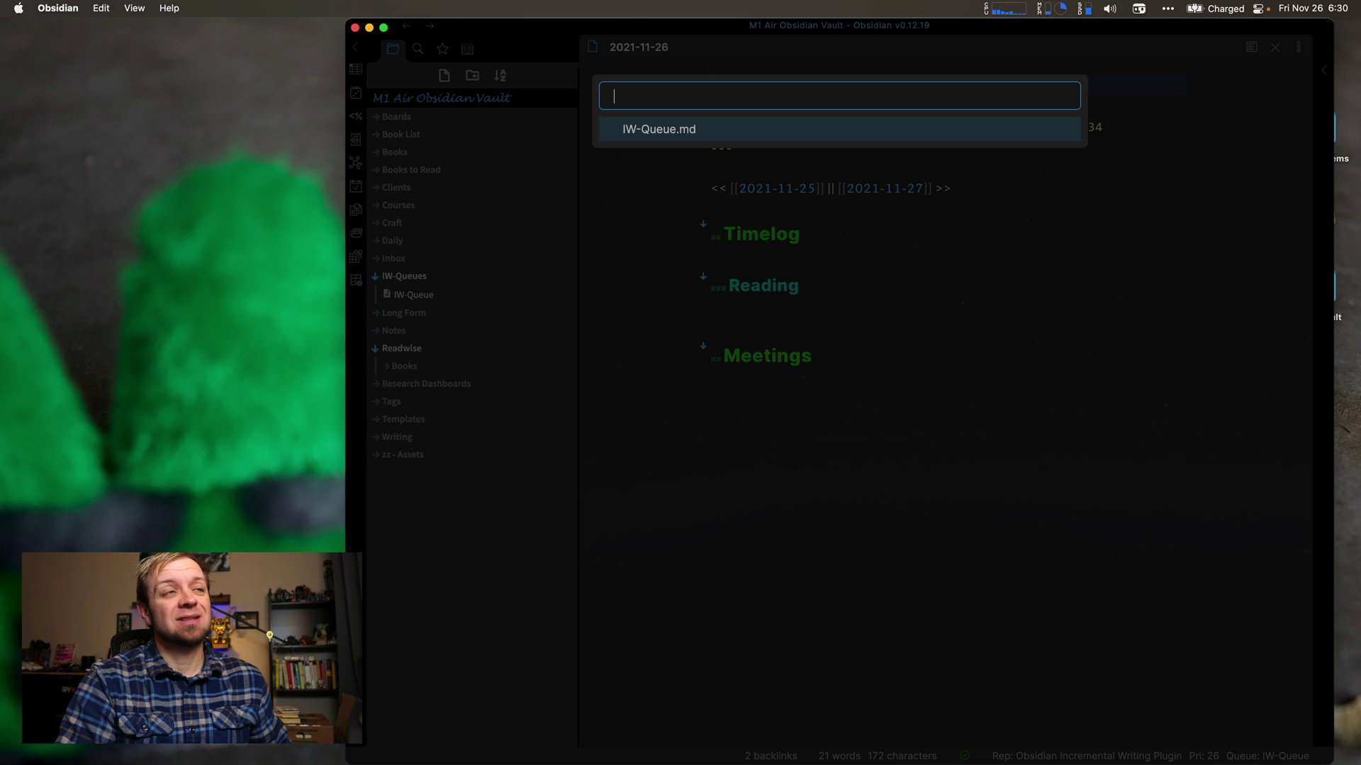
key(Return)
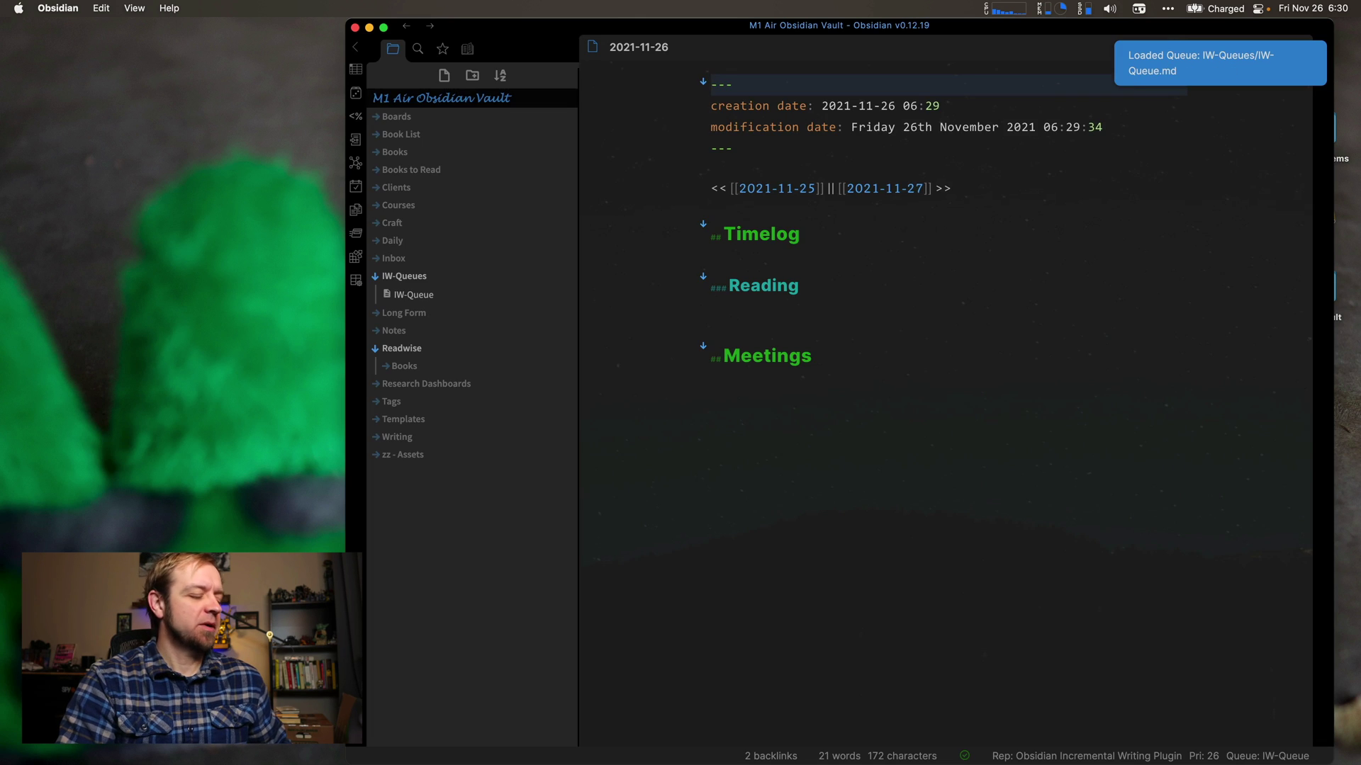
Step: Search the command palette for 'increm' and highlight the Next repetition command
key(super+p)
text(increm)
key(Down)
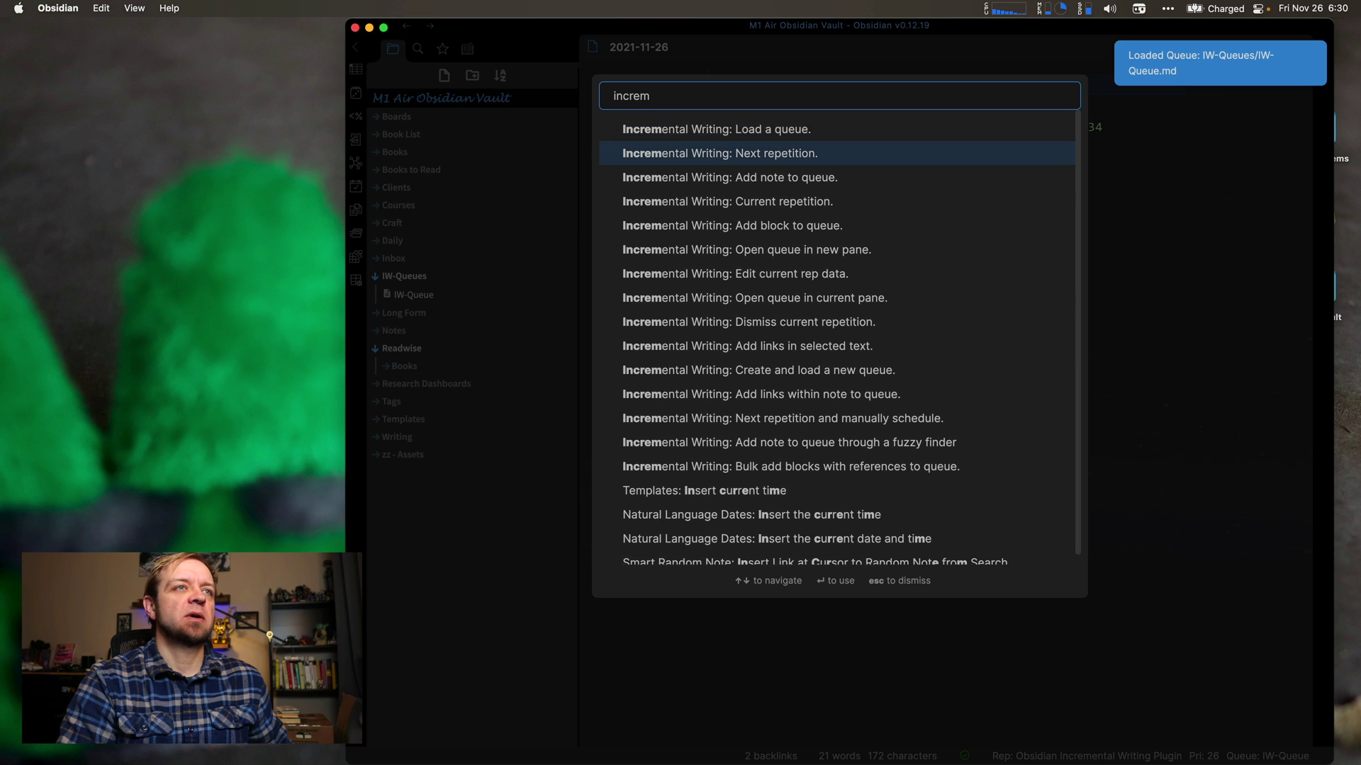
Step: Go to the next repetition, 'you get paid for hard work', and scroll through its Outline
key(Return)
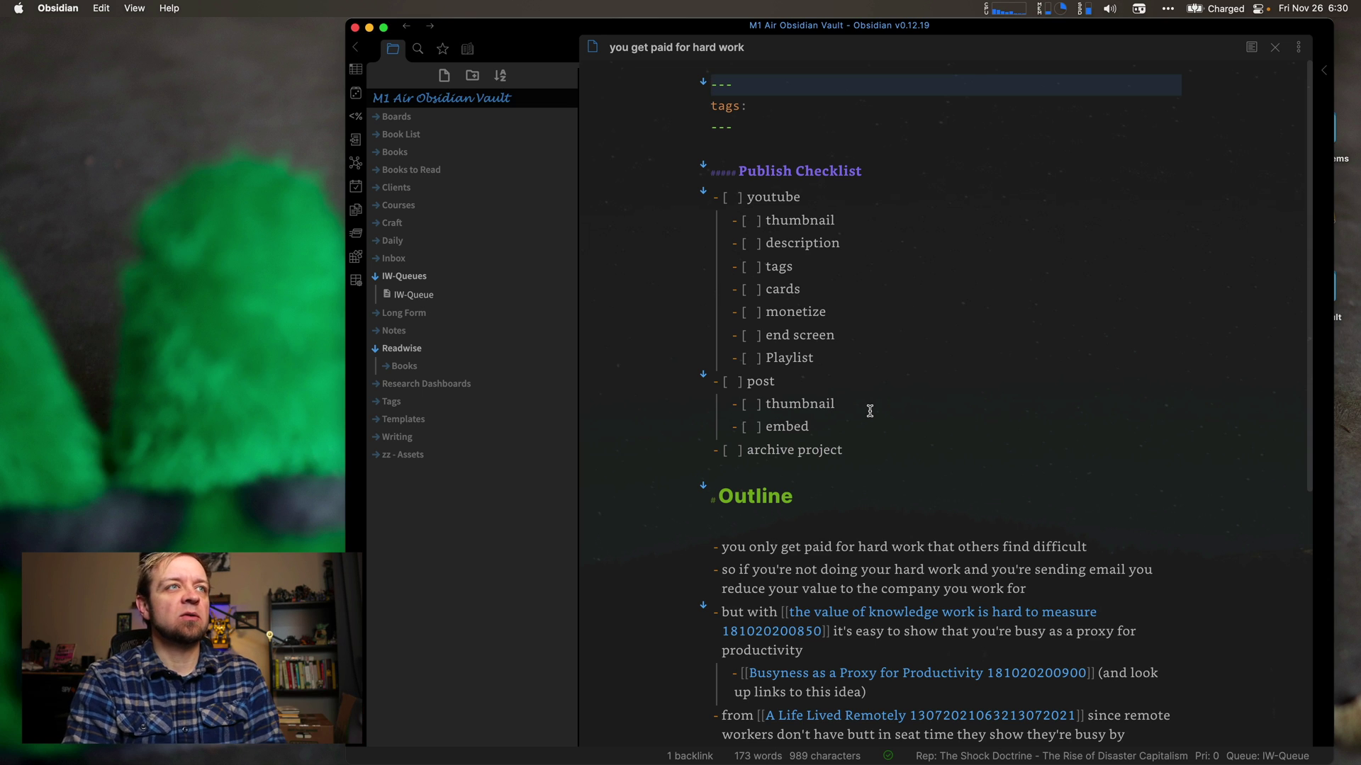
scroll(868, 410, down, 1)
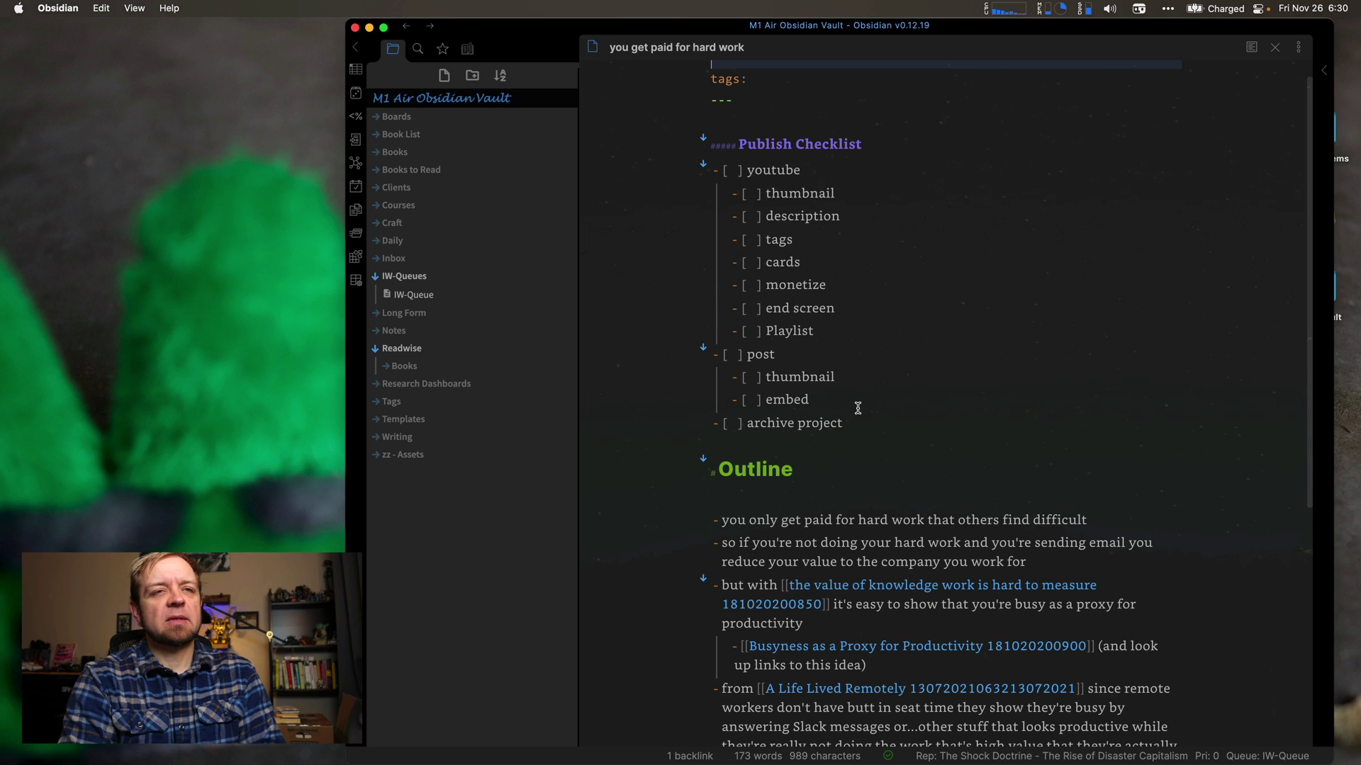
scroll(858, 409, down, 3)
scroll(773, 418, down, 2)
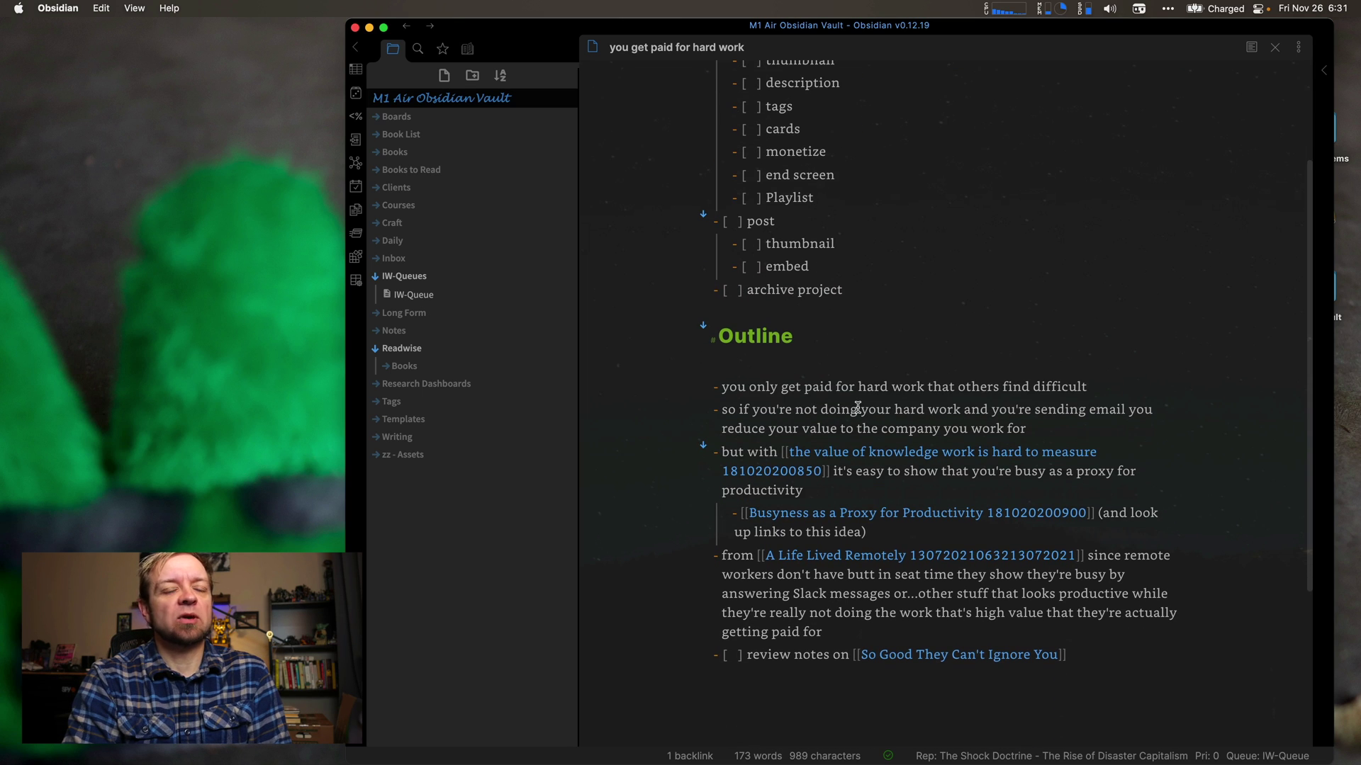